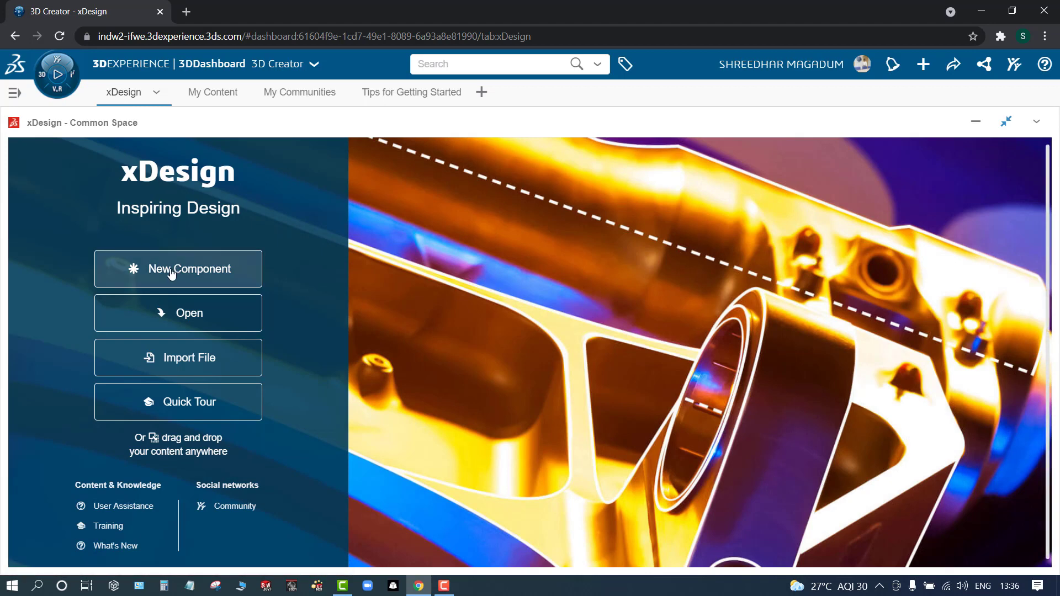
- Review the dashboard list, the apps of the 3D Creator role and the My Apps list, and collapse My Apps
left_click(14, 92)
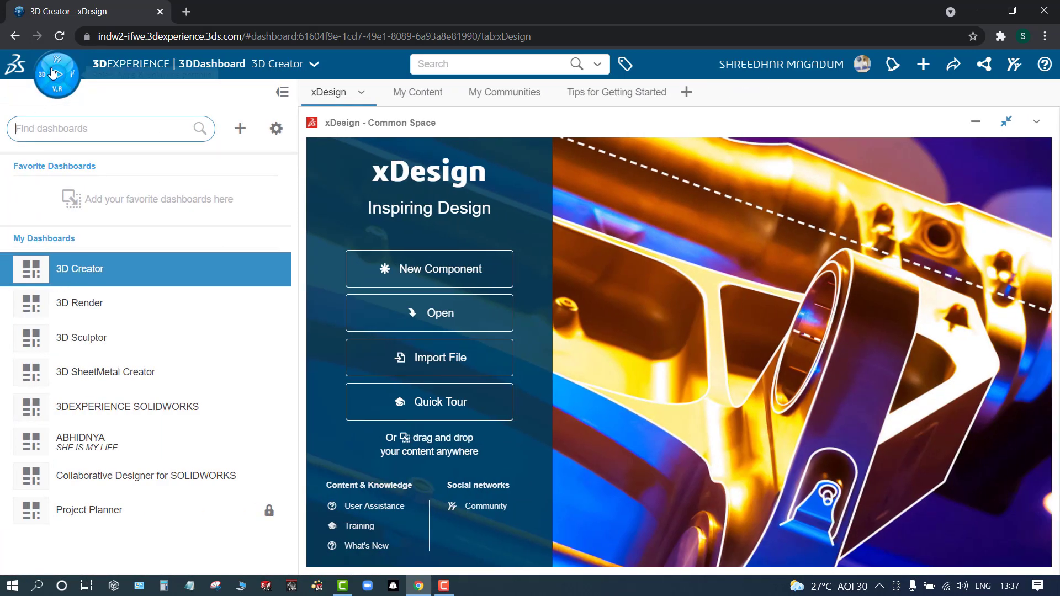
left_click(57, 75)
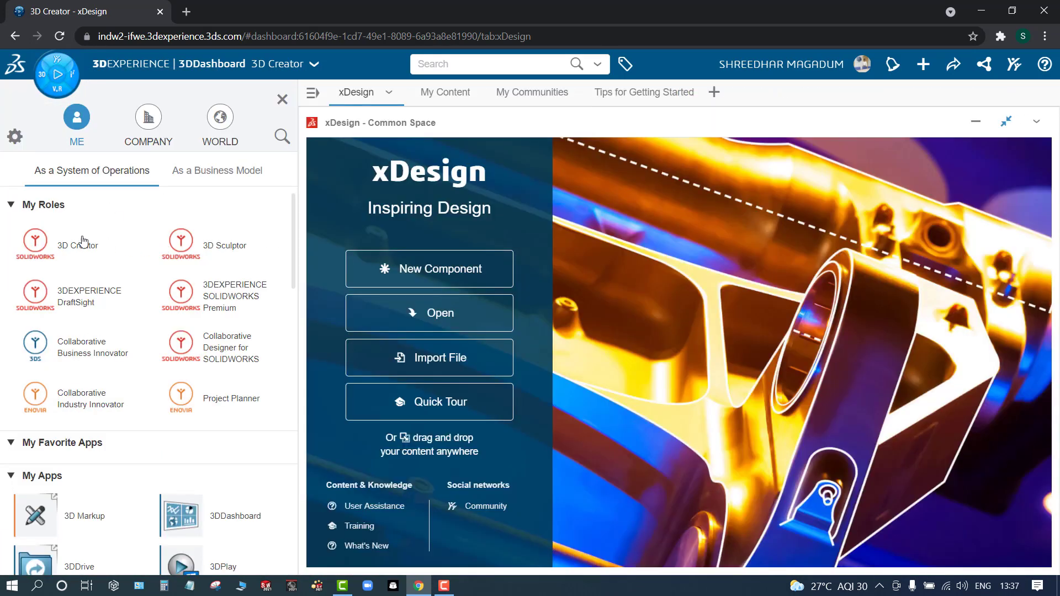
left_click(83, 242)
left_click_drag(188, 163, 366, 110)
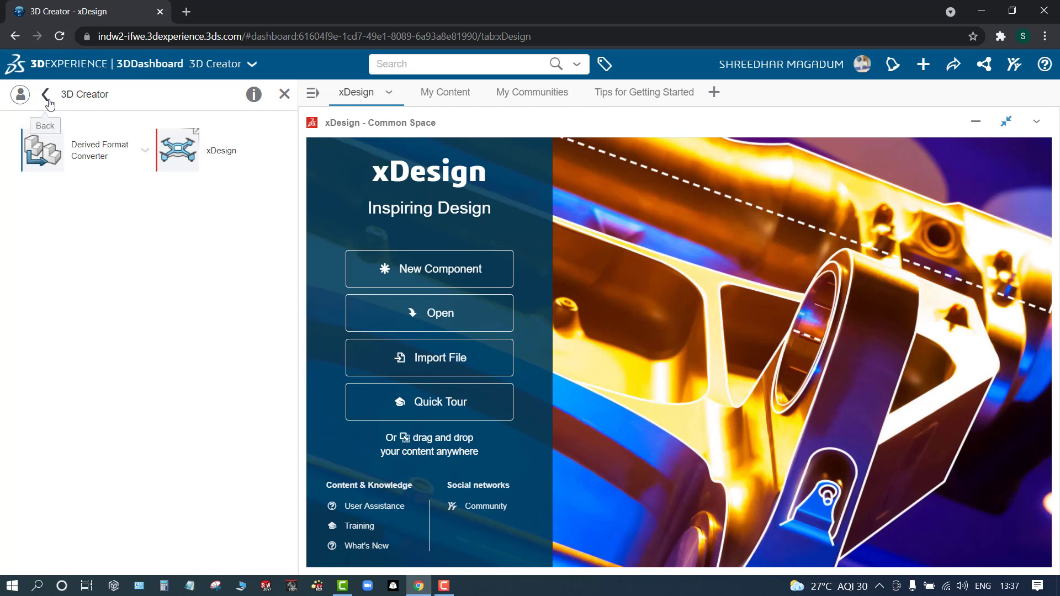
left_click(12, 94)
scroll(64, 431, "down", 5)
scroll(63, 430, "down", 8)
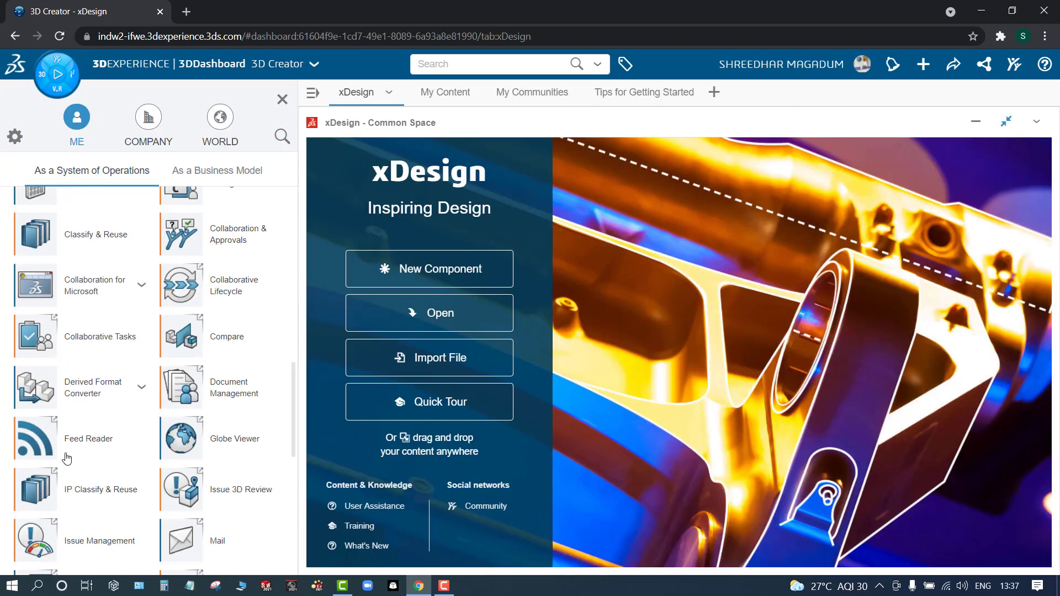
scroll(48, 382, "up", 12)
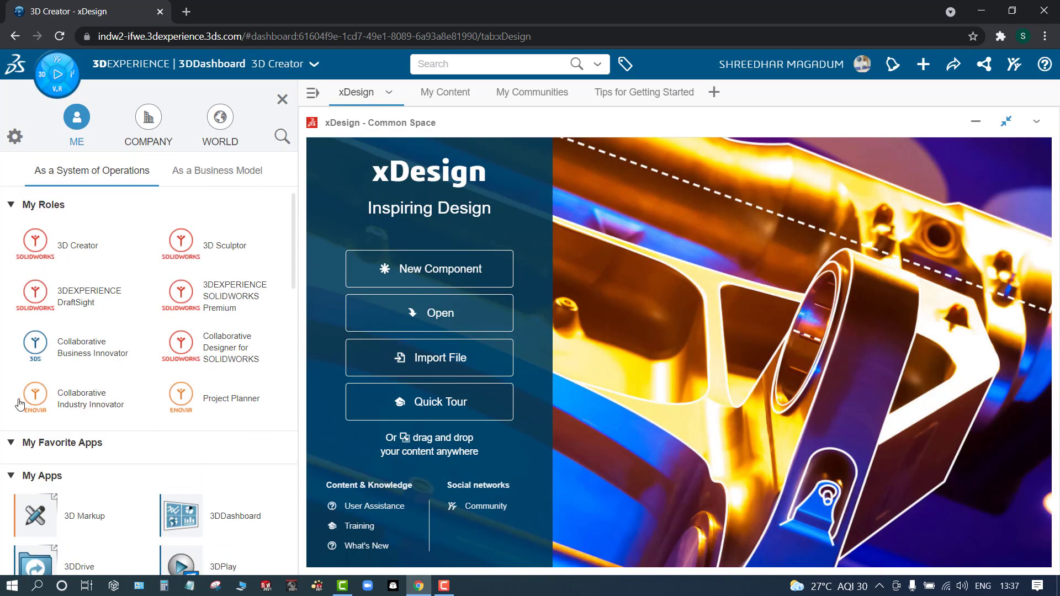
left_click(16, 473)
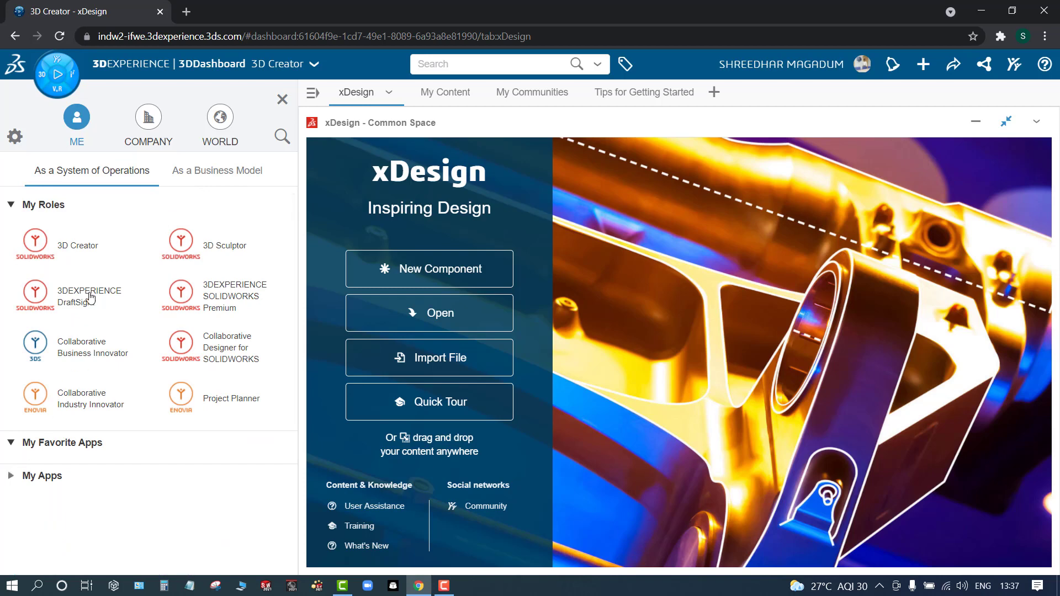
- Launch xDesign from the 3D Creator role and create a new component named Test
left_click(77, 246)
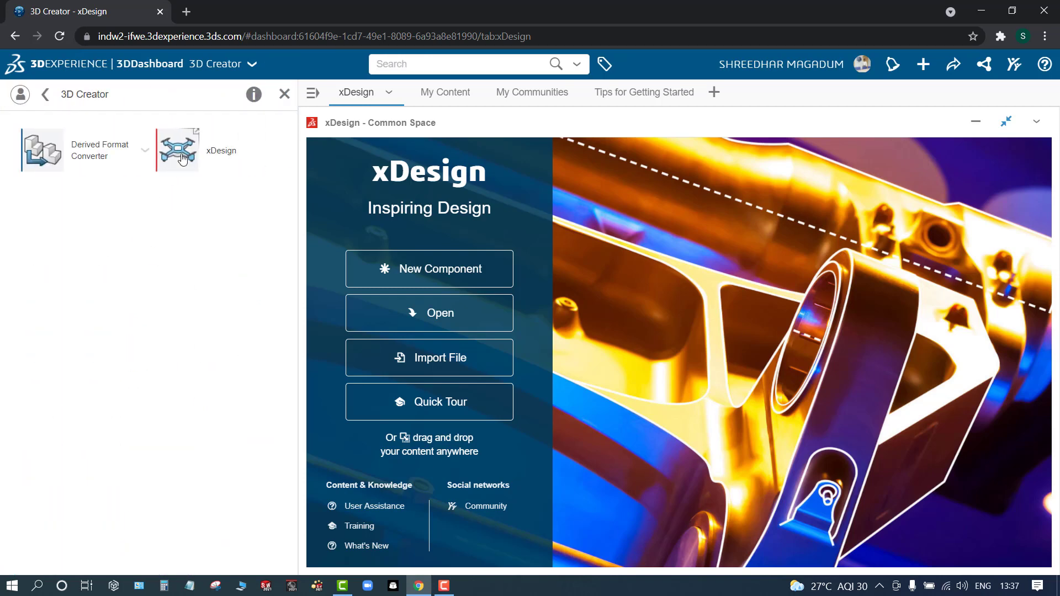
left_click(209, 155)
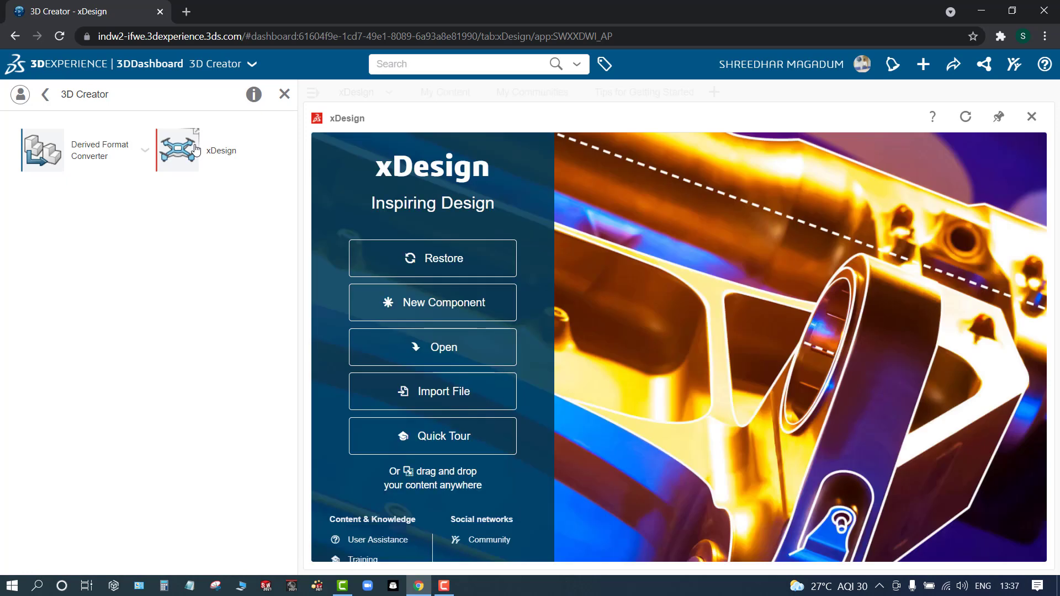
left_click(406, 309)
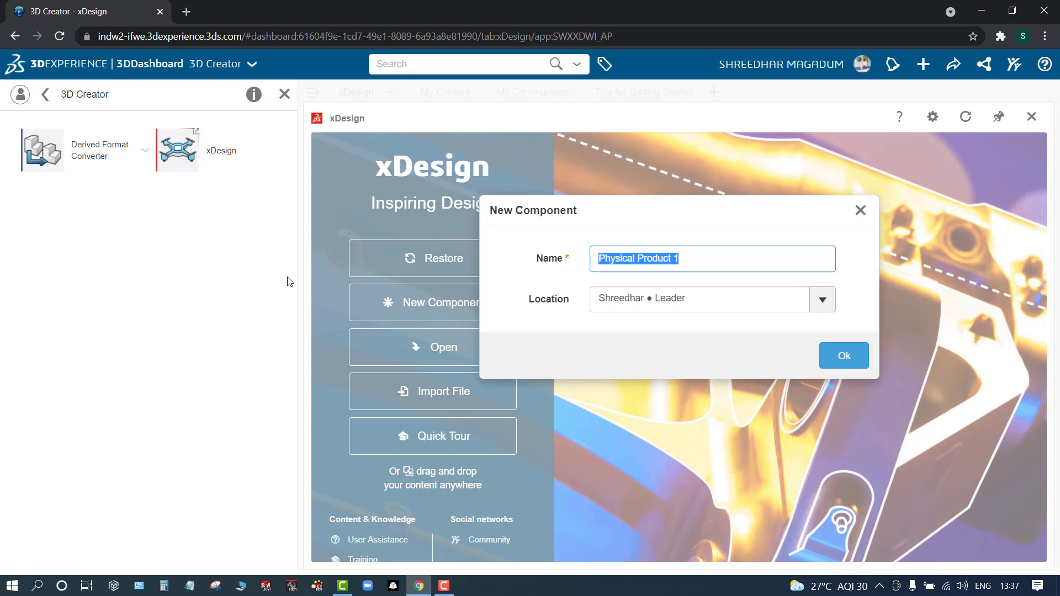
type("Test")
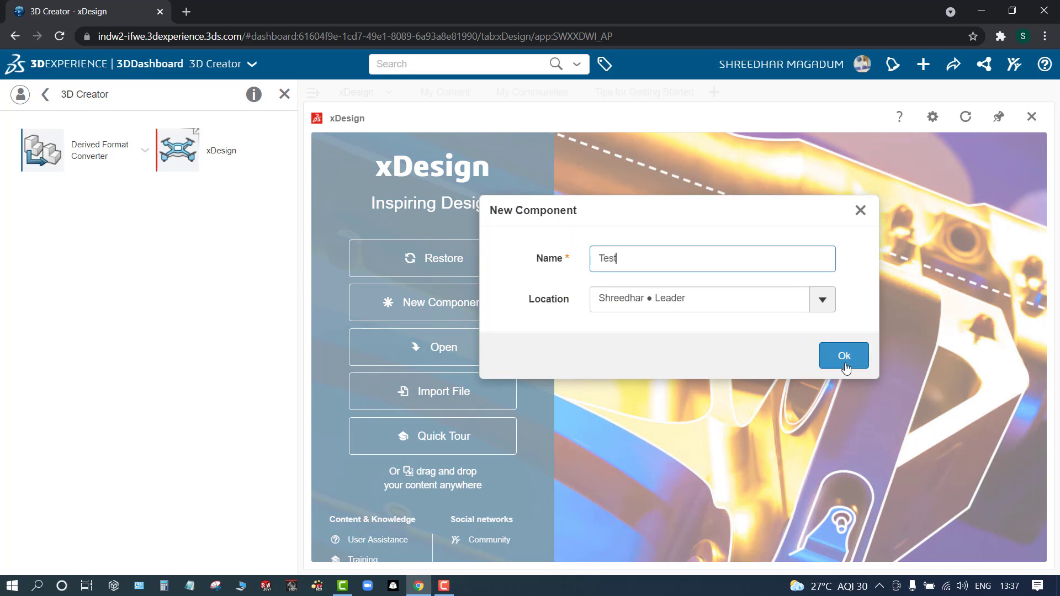
left_click(840, 363)
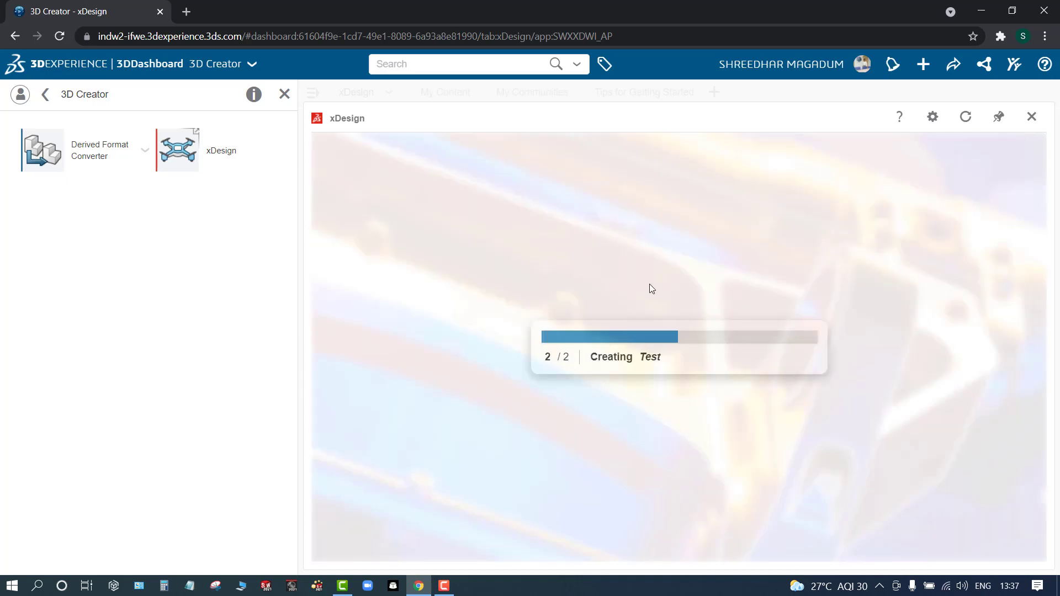
left_click(283, 107)
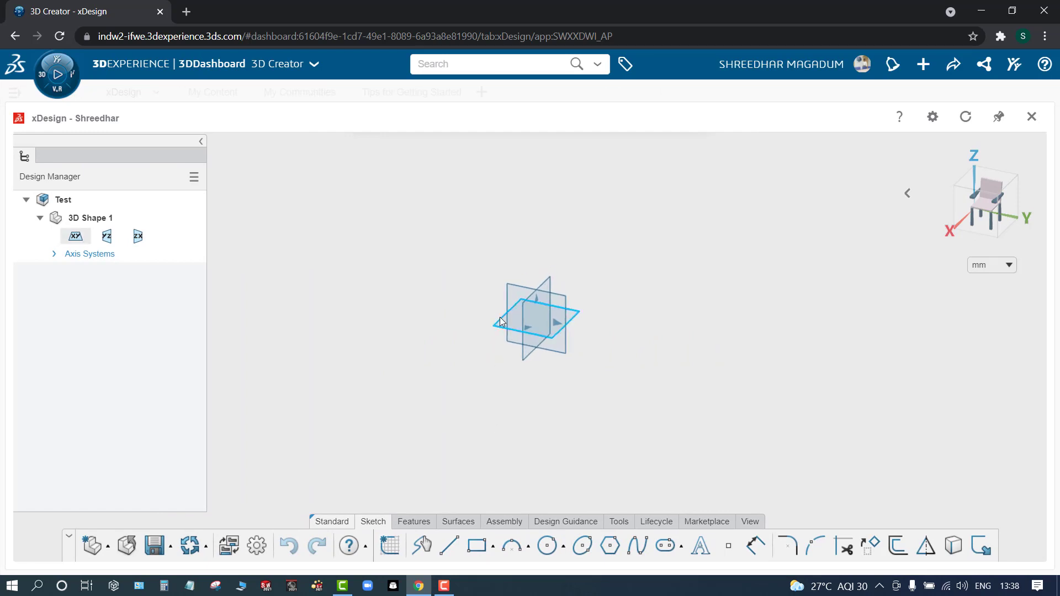
- Sketch a closed six-line profile on the YZ plane from the origin, with a horizontal base, a raised slanted arm and an edge about 101 mm long closing at the origin
left_click(507, 299)
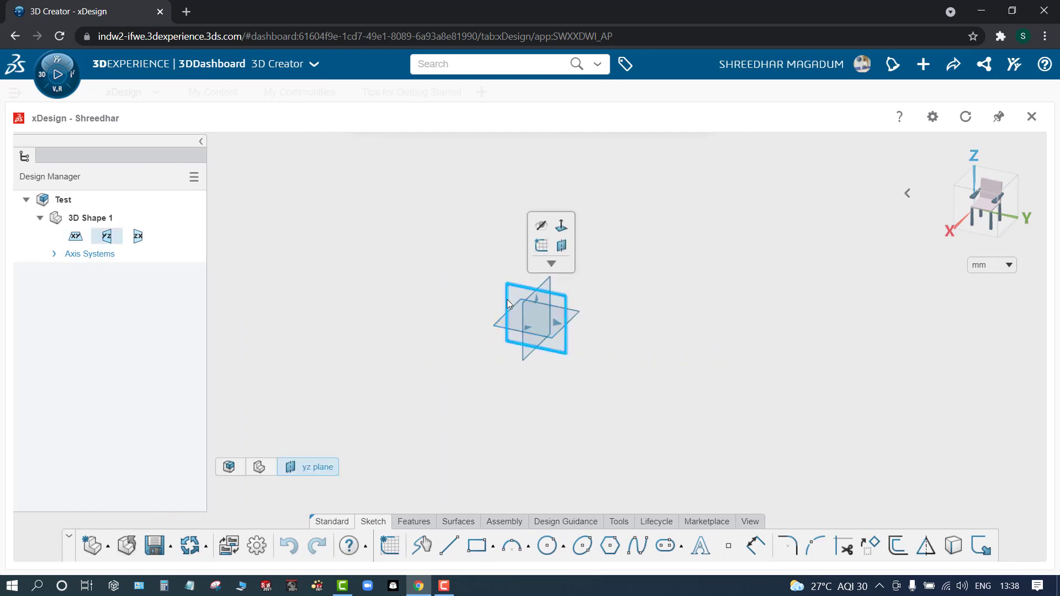
left_click(542, 245)
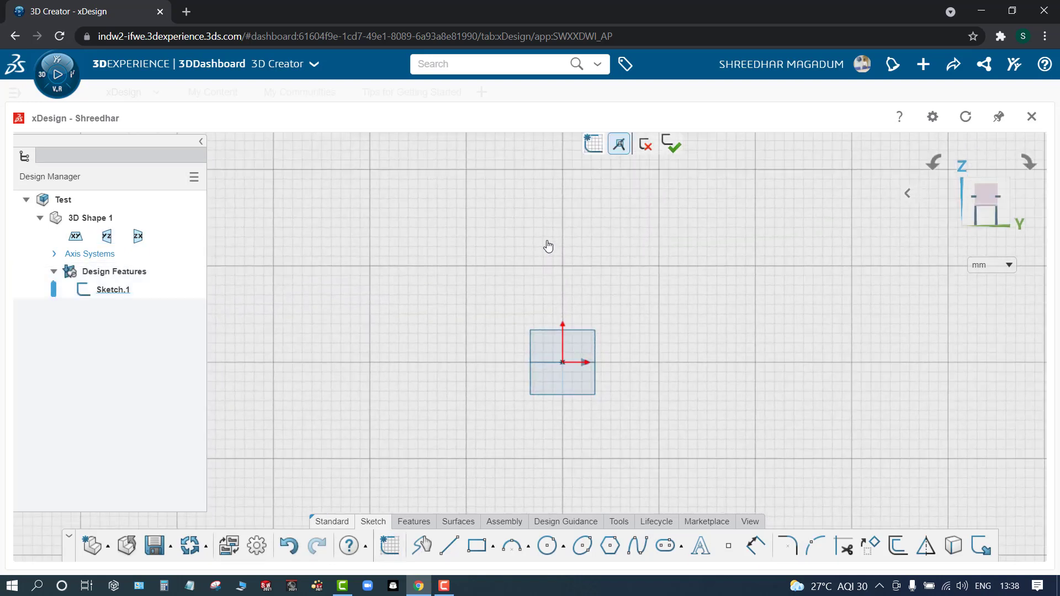
left_click(449, 547)
left_click(564, 360)
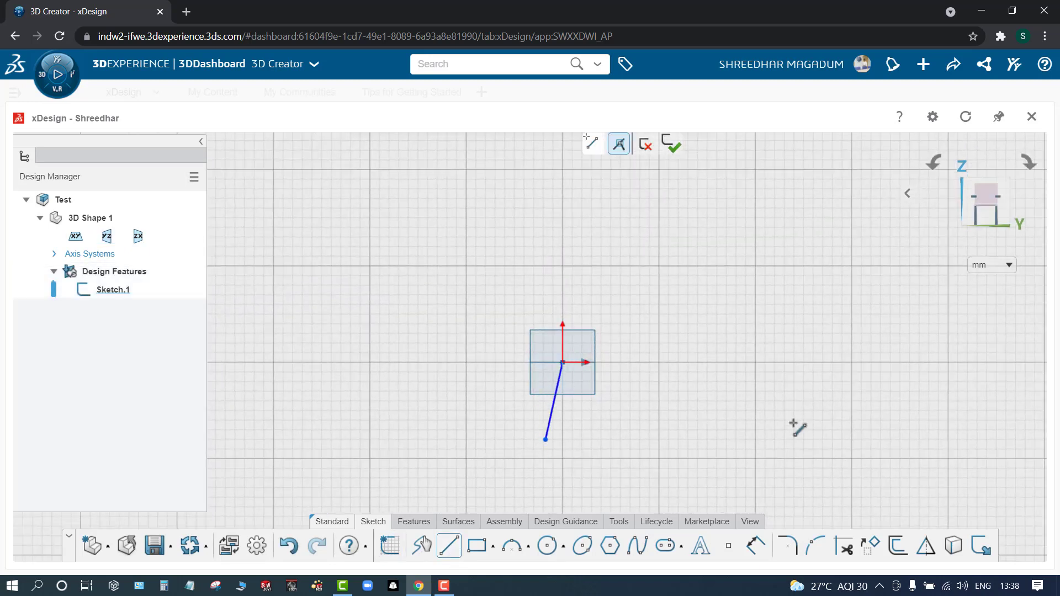
left_click(862, 363)
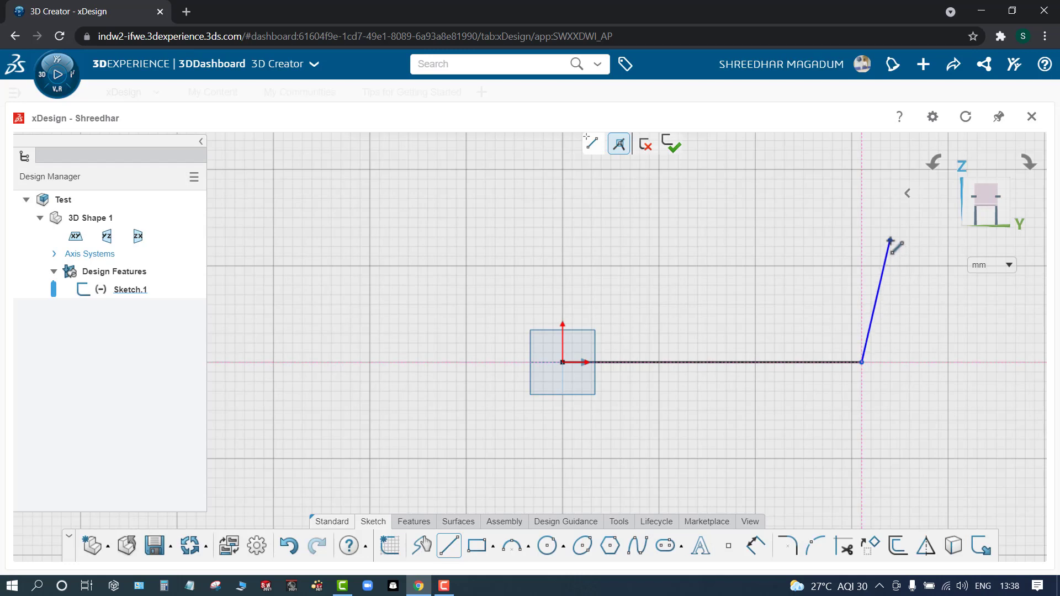
left_click(890, 240)
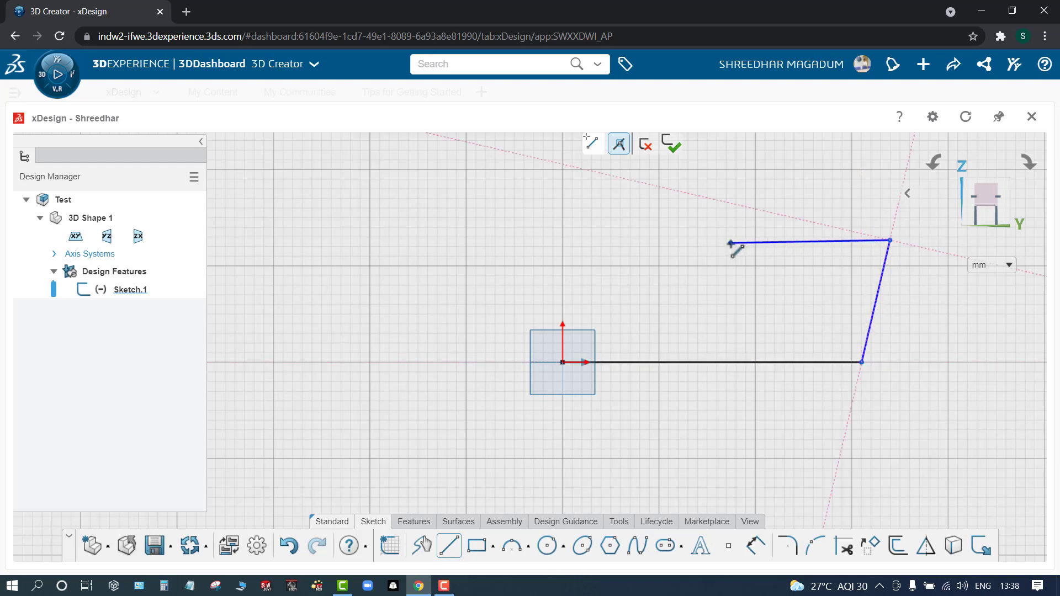
left_click(779, 203)
left_click(717, 267)
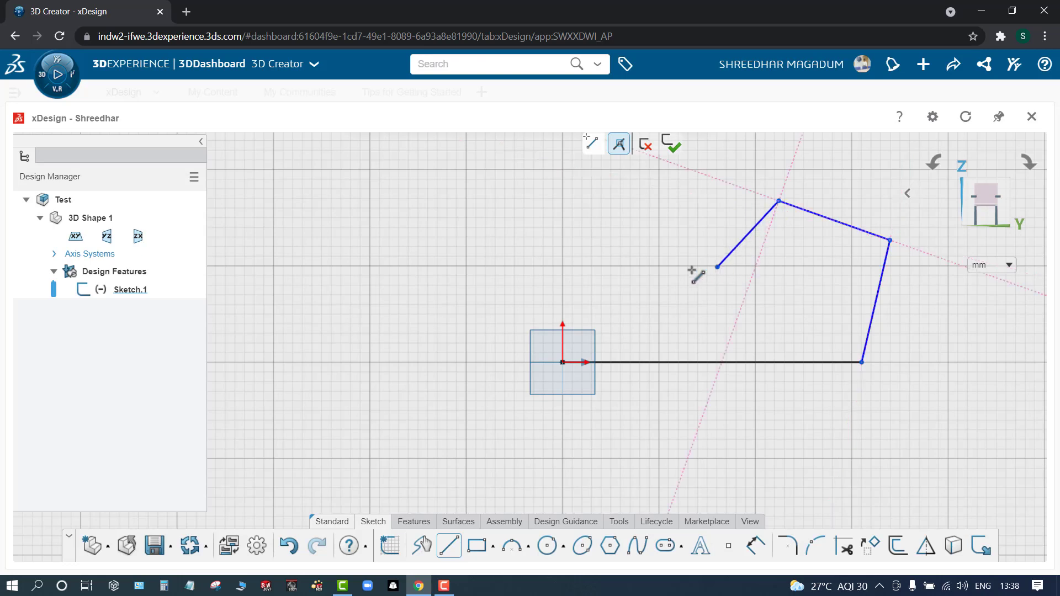
left_click(544, 267)
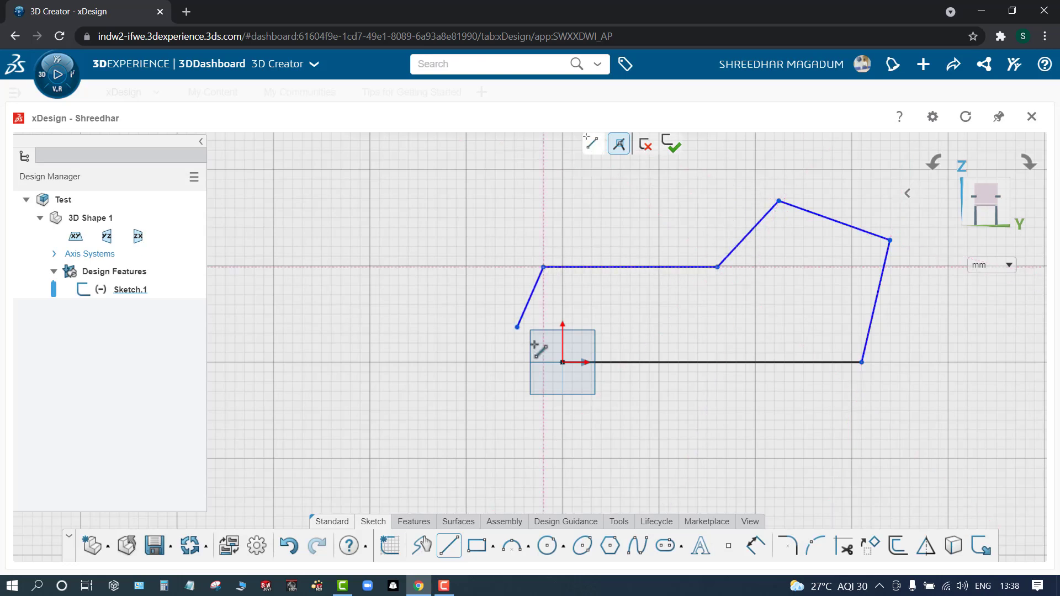
left_click(563, 363)
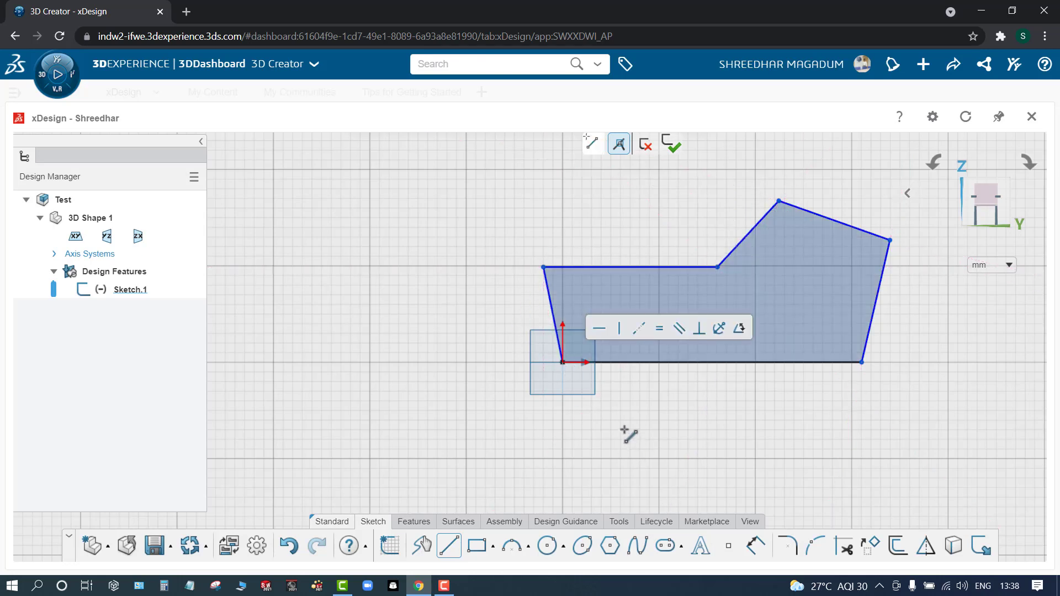
left_click(469, 406)
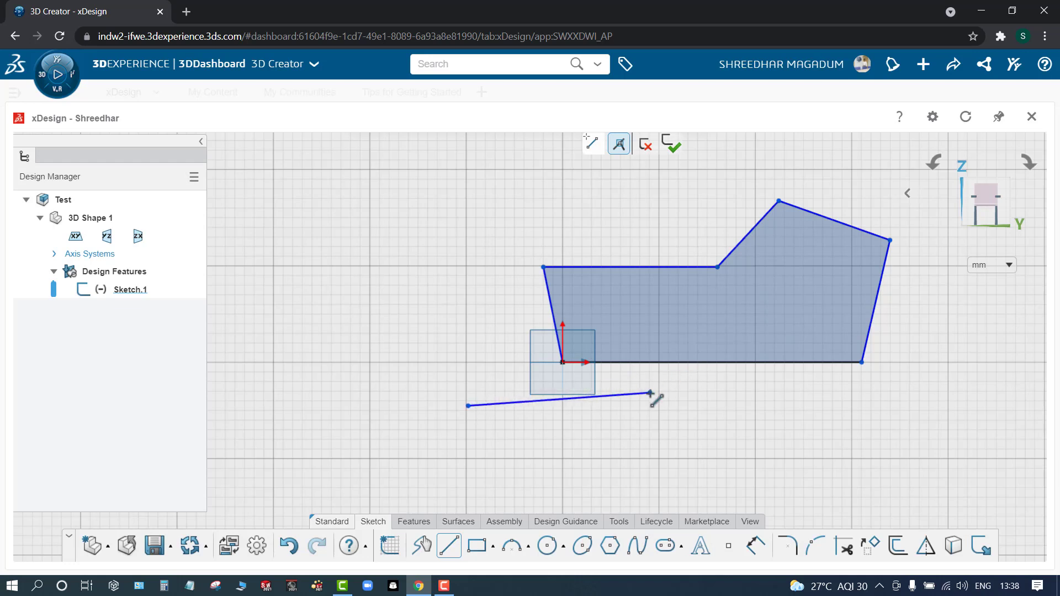
left_click(449, 546)
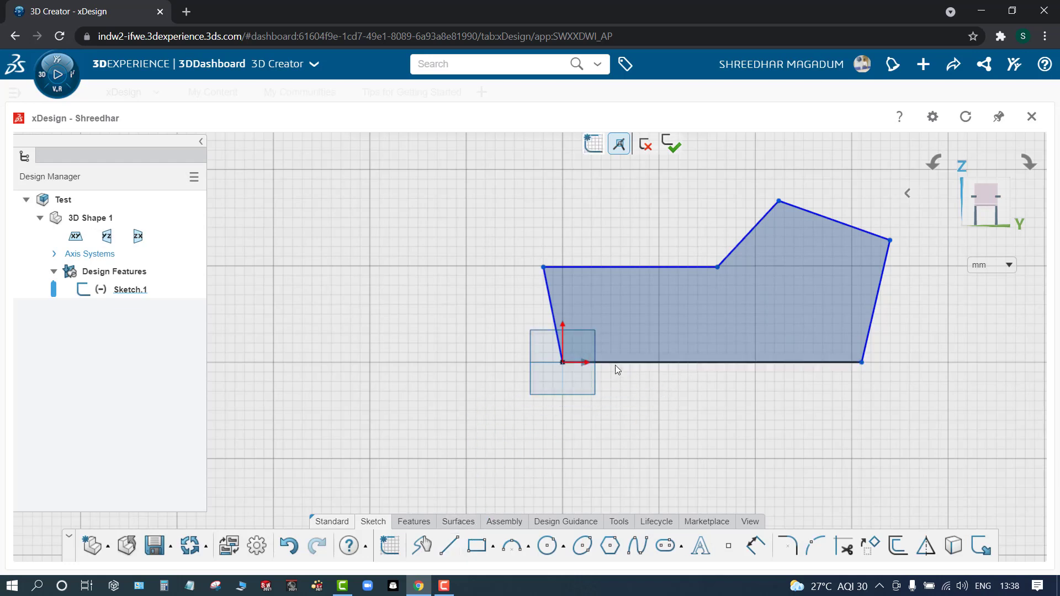
- Make the profile's edge at the origin vertical and both sides of the slanted arm perpendicular to its end edge
left_click(552, 309)
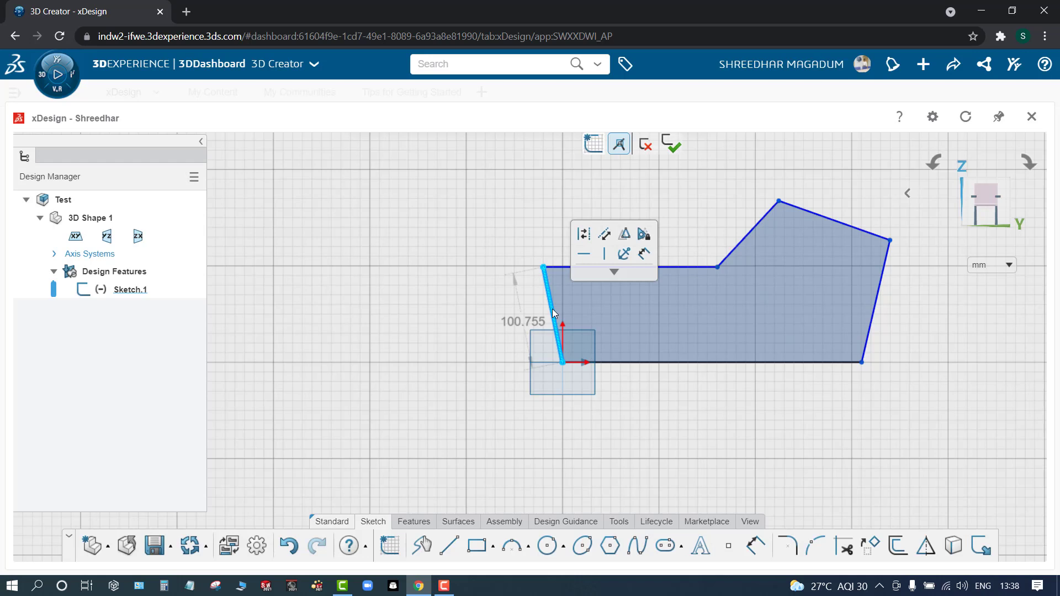
left_click(604, 256)
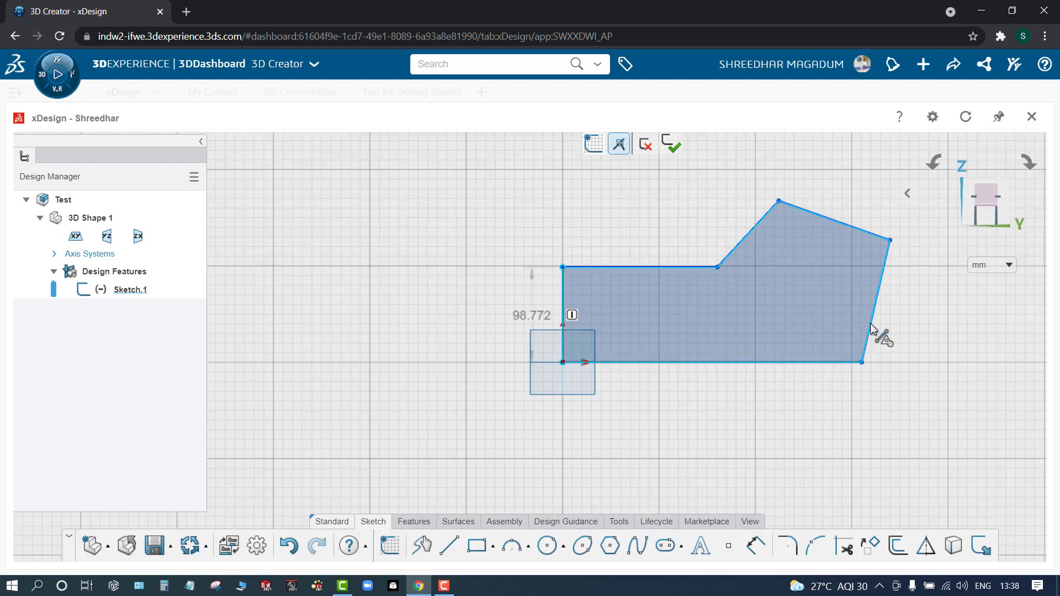
left_click(890, 240)
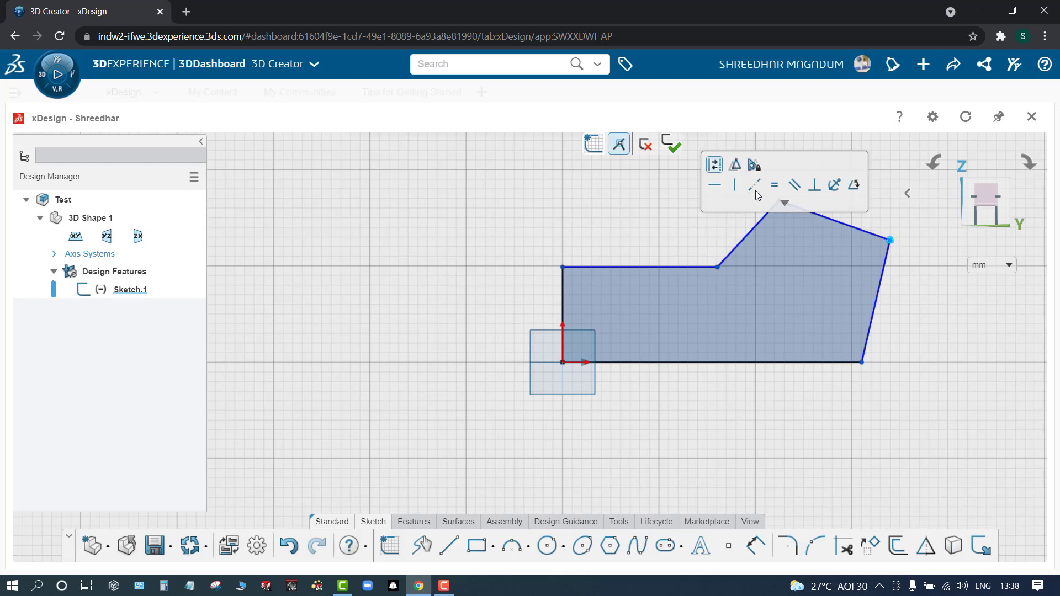
left_click(815, 184)
left_click(787, 204)
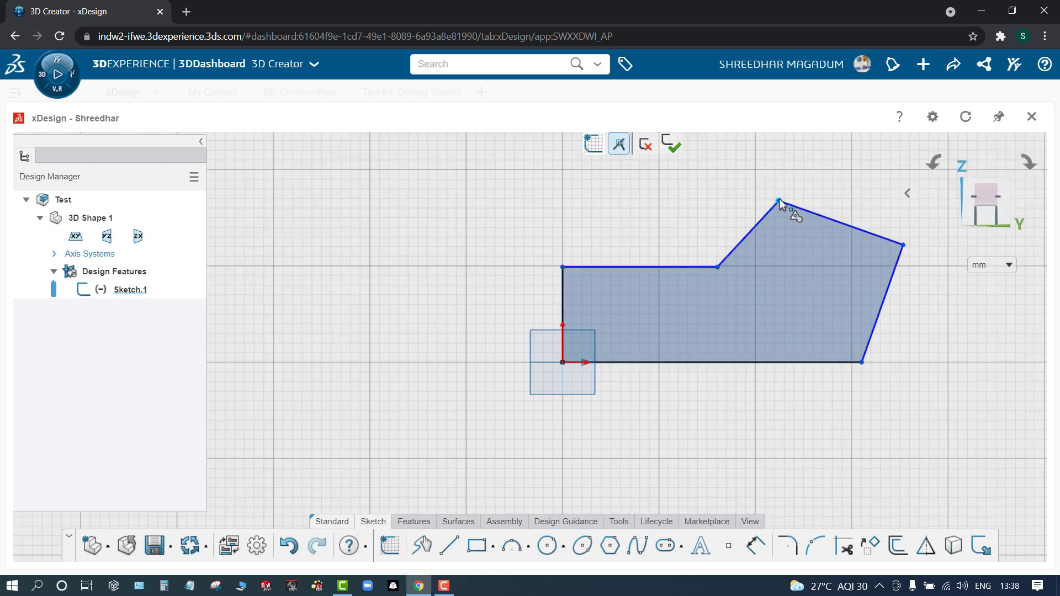
left_click(912, 253)
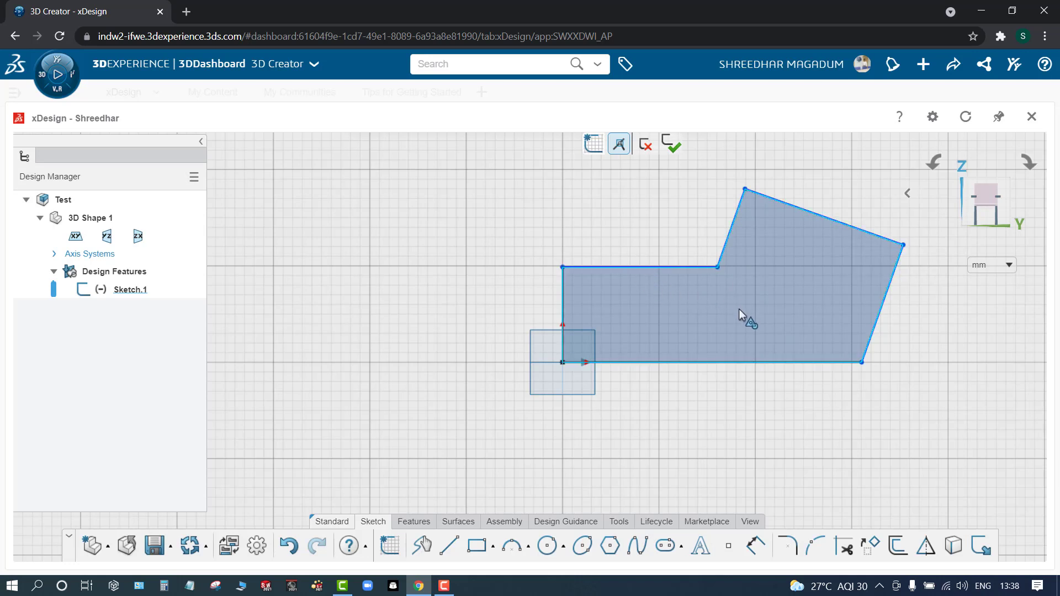
- Dimension the vertical edge at the origin and set its length to 25 mm
left_click(755, 550)
left_click(563, 309)
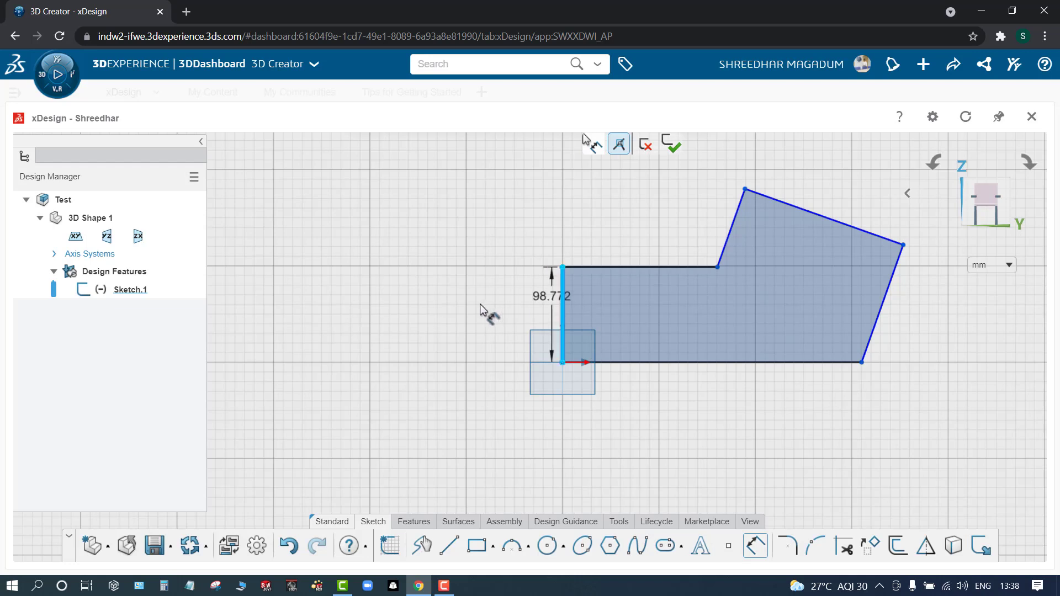
left_click(468, 311)
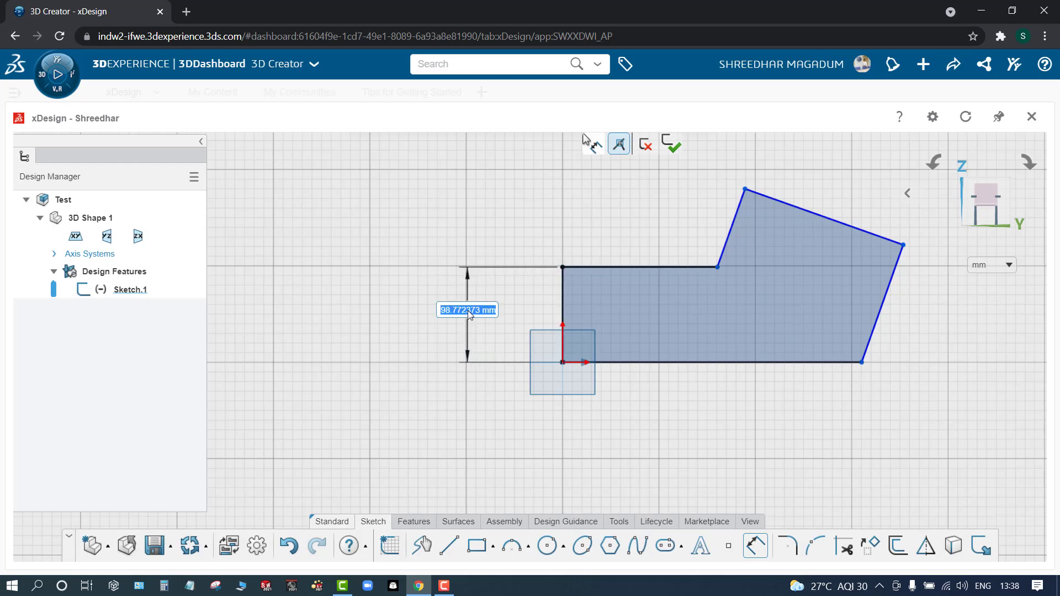
type("25")
key("Return")
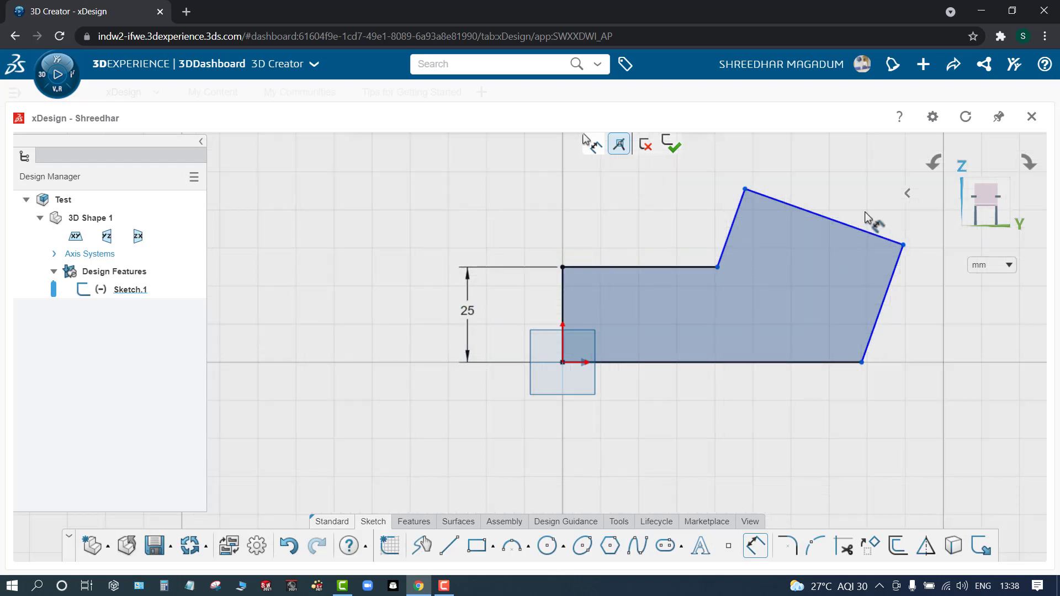
- Dimension the slanted arm's end edge and set its length to 20 mm
left_click(865, 232)
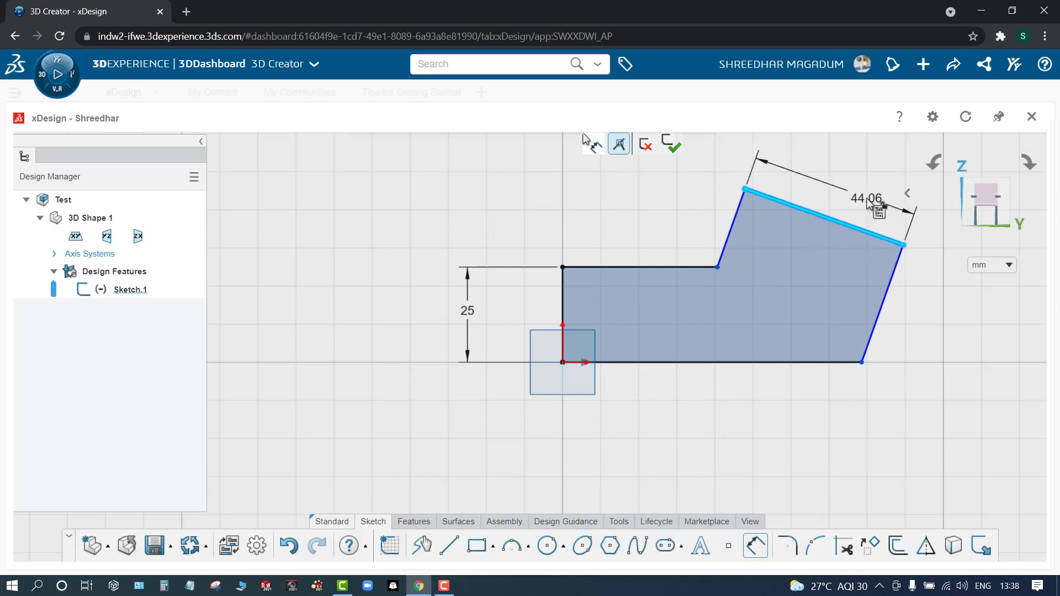
left_click(868, 202)
type("20")
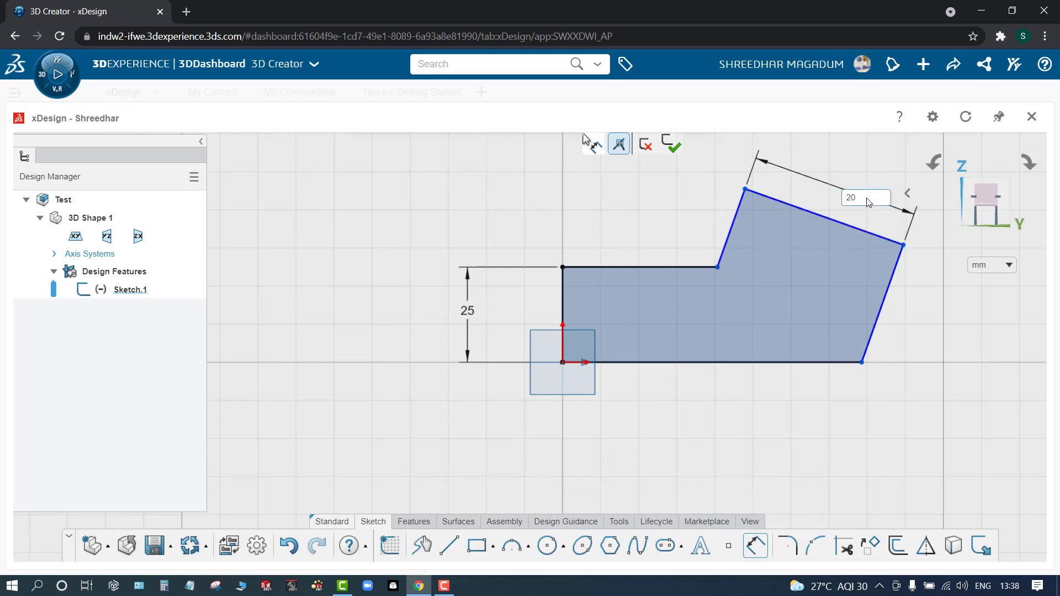
key("Return")
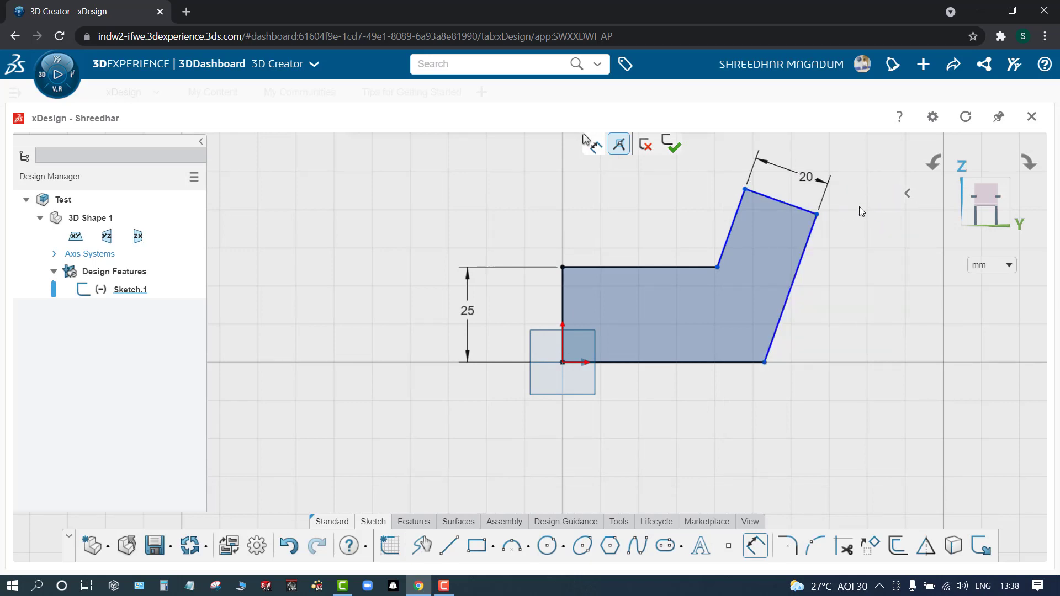
- Dimension the angle between the horizontal base and the slanted arm's lower side and set it to 135°
left_click(771, 345)
left_click(722, 363)
key("Tab")
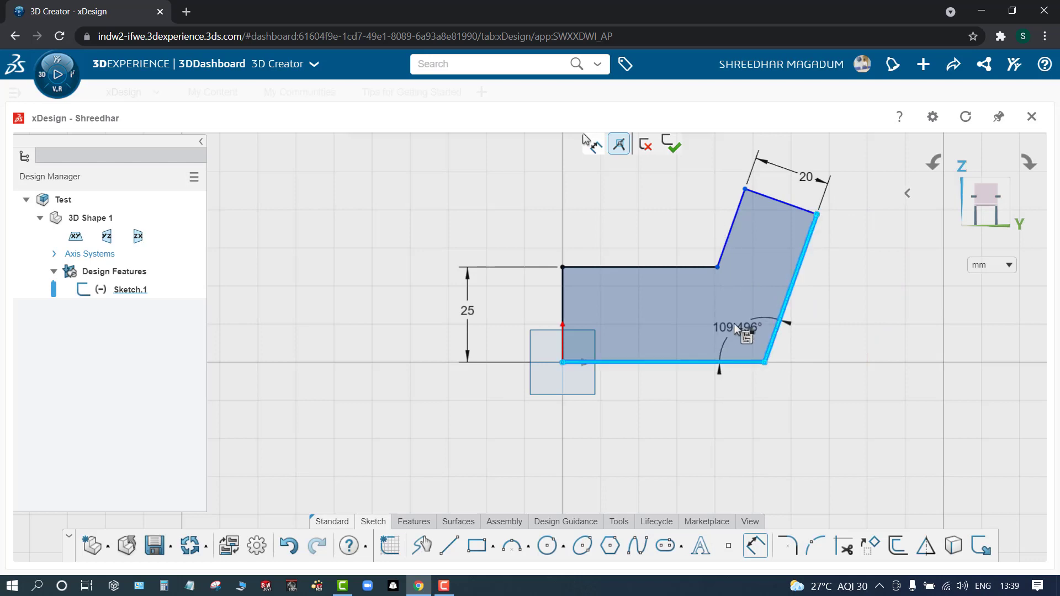
left_click(729, 321)
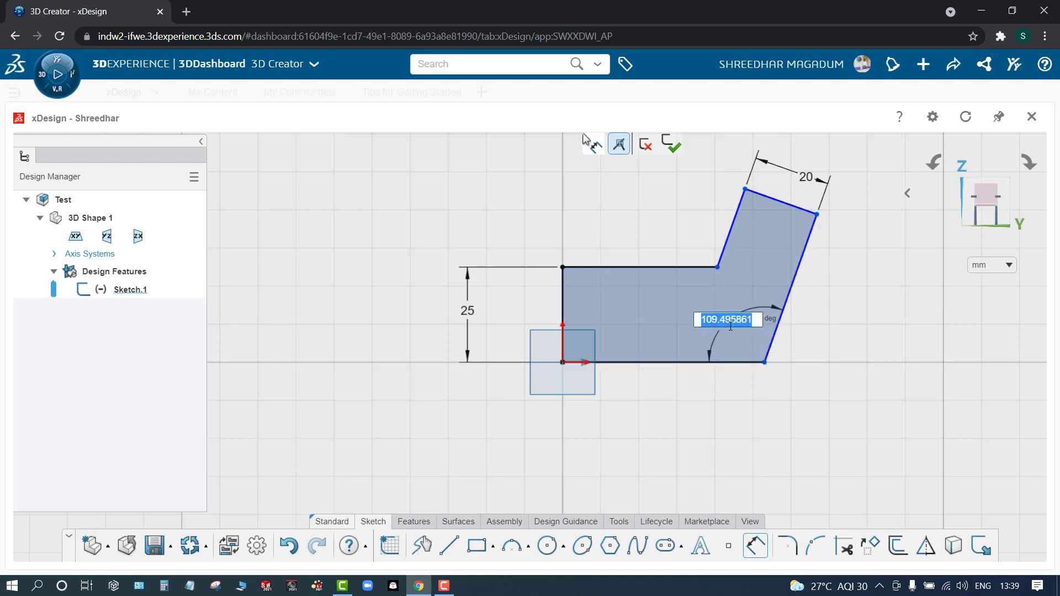
type("135")
key("Return")
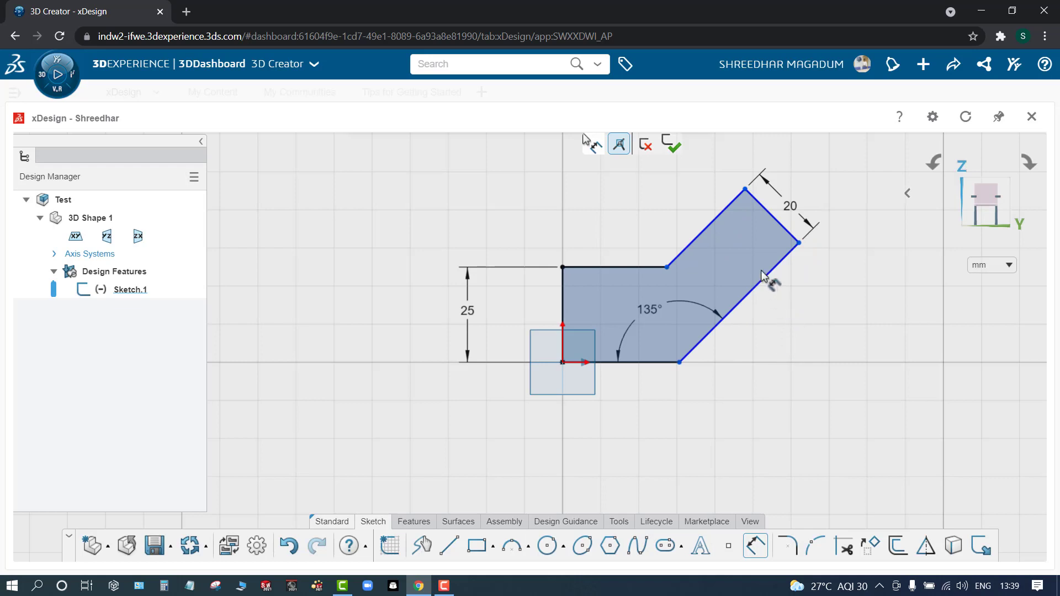
- Dimension the horizontal distance from the origin to the lower corner of the arm's end edge and set it to 60 mm
left_click(801, 244)
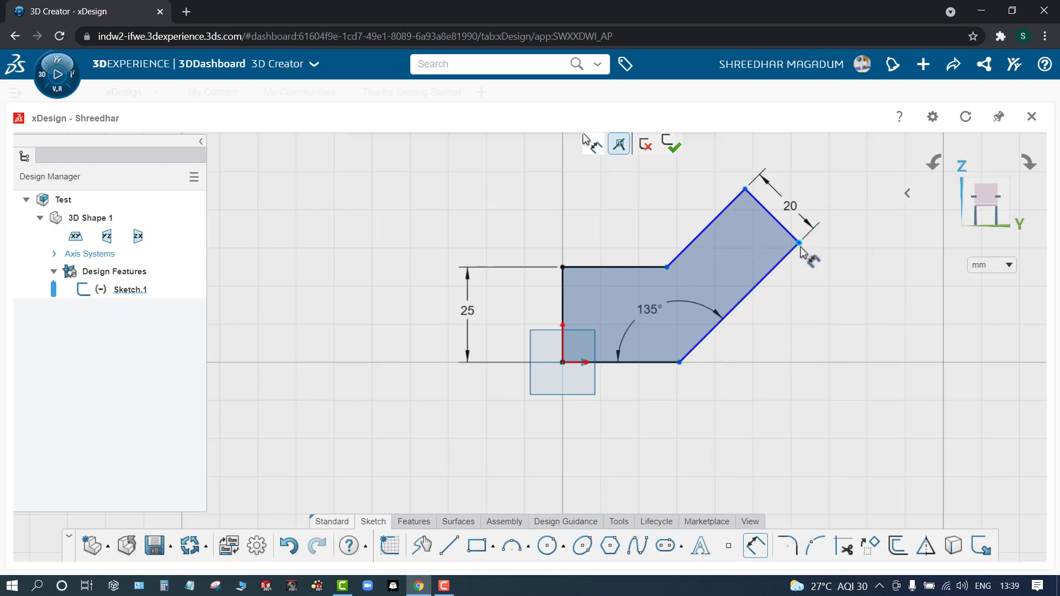
left_click(564, 362)
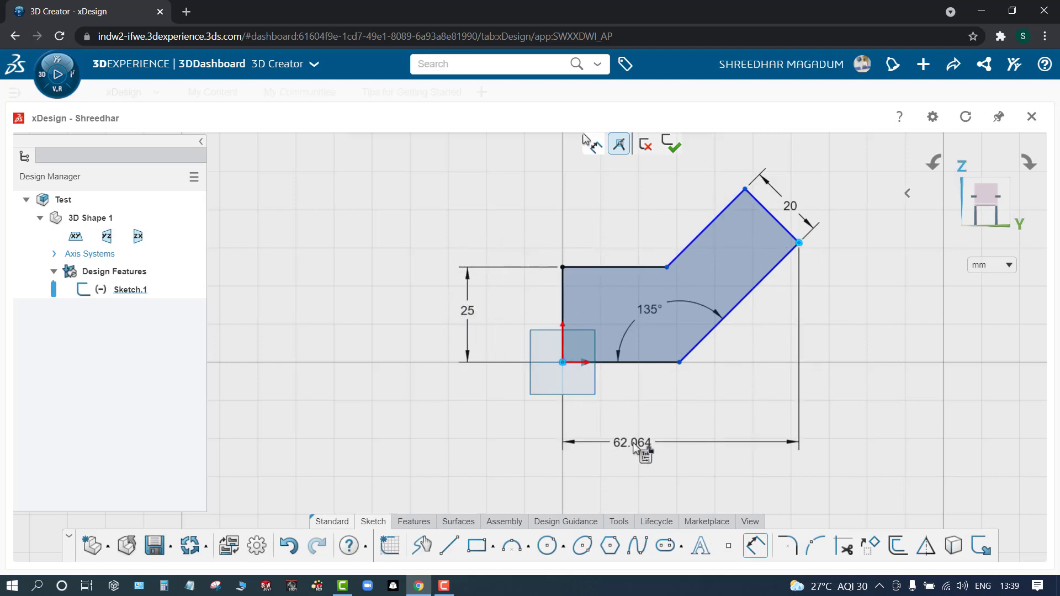
left_click(657, 433)
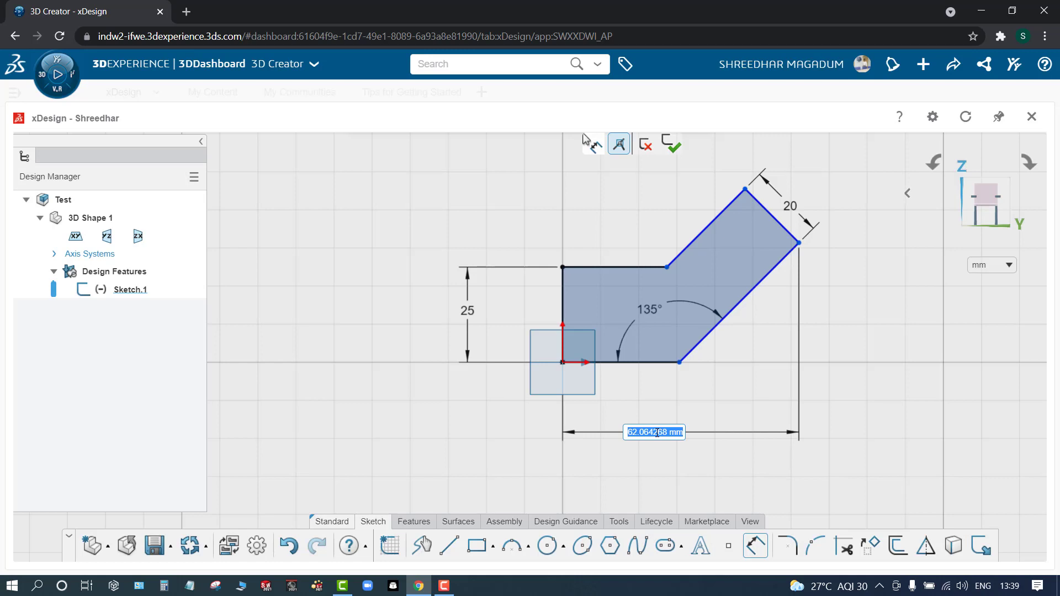
type("60")
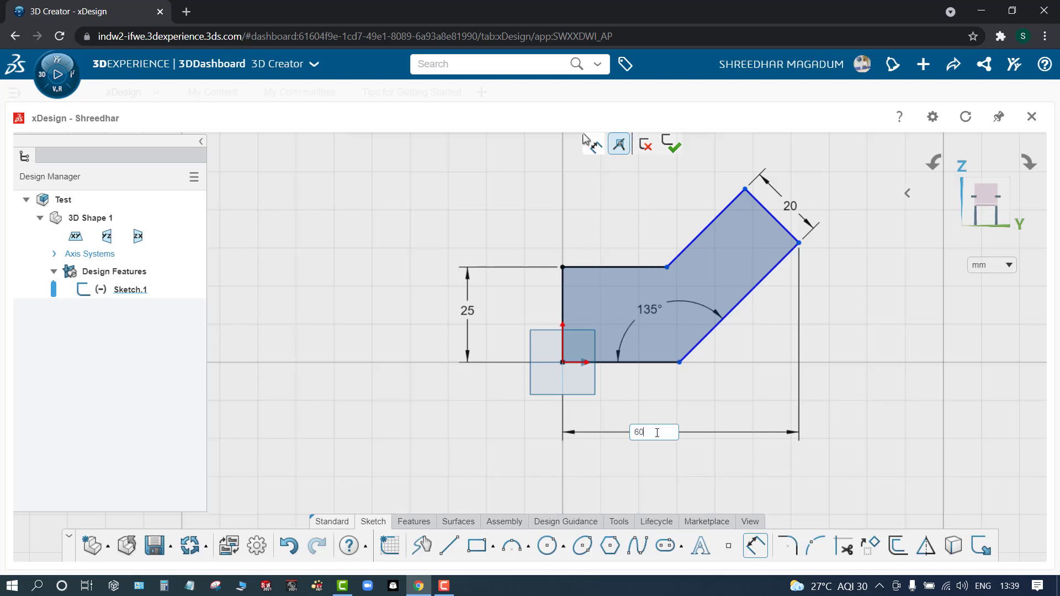
key("Return")
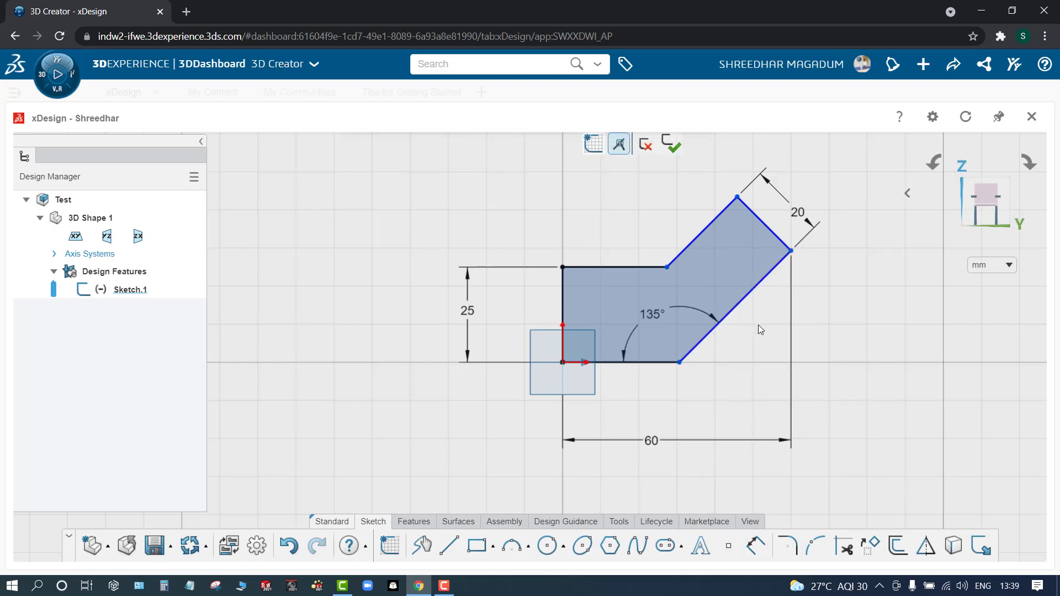
- Check the profile's remaining freedom, then dimension the horizontal base edge and set its length to 35 mm
mouse_move(728, 305)
left_mouse_down()
mouse_move(745, 310)
mouse_move(733, 303)
left_mouse_up()
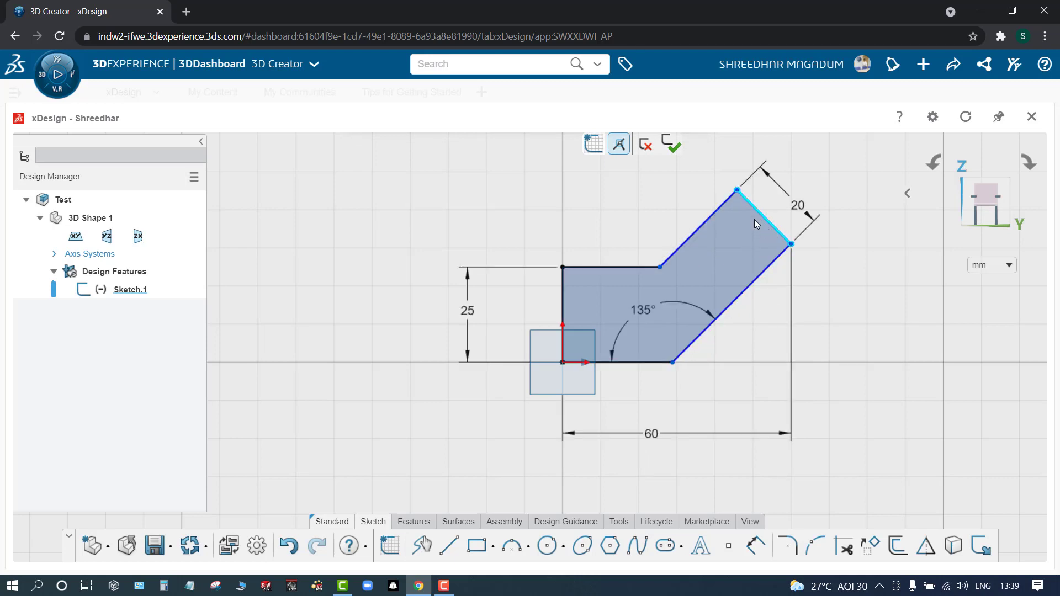
mouse_move(755, 223)
left_mouse_down()
mouse_move(740, 237)
mouse_move(753, 213)
mouse_move(755, 243)
mouse_move(755, 223)
left_mouse_up()
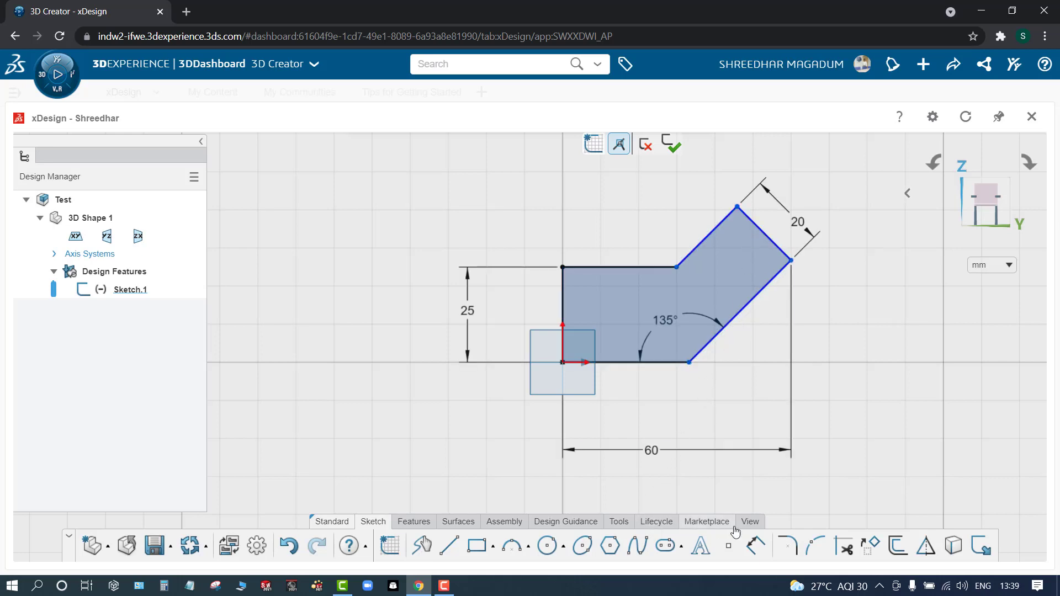
left_click(755, 545)
left_click(655, 362)
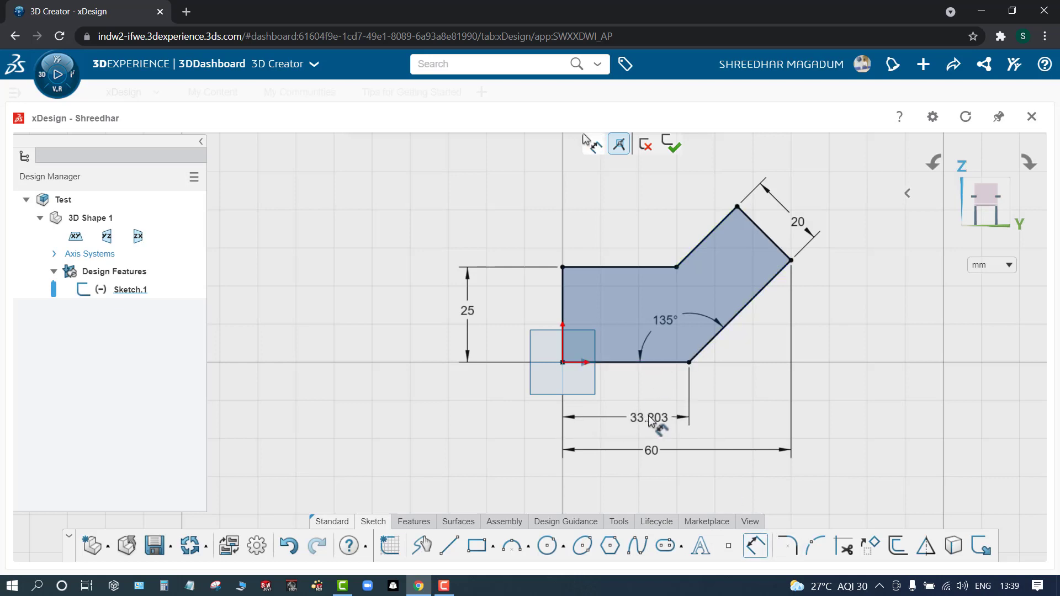
left_click(649, 415)
type("35")
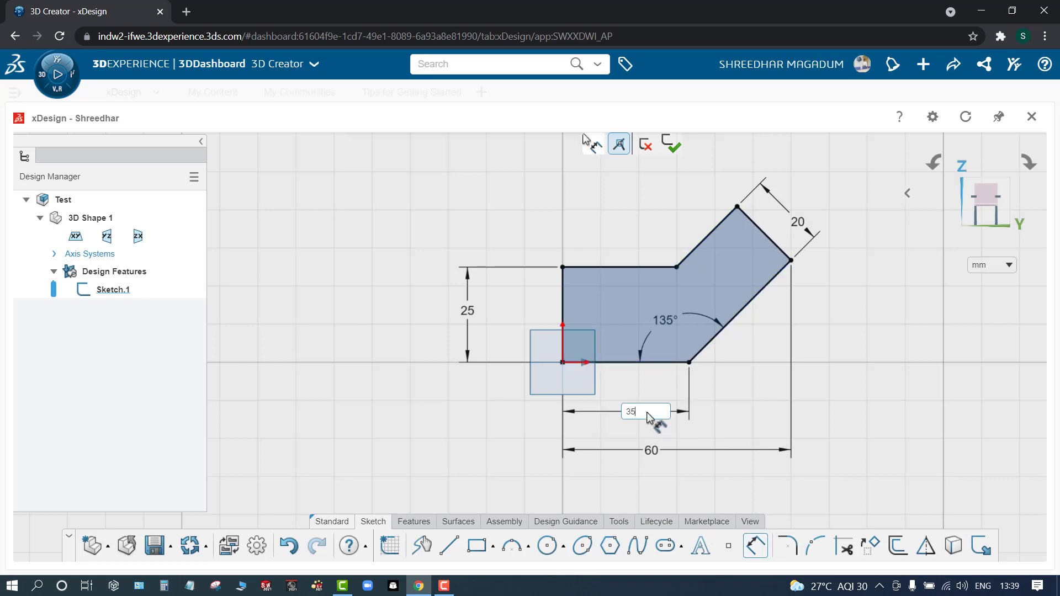
key("Return")
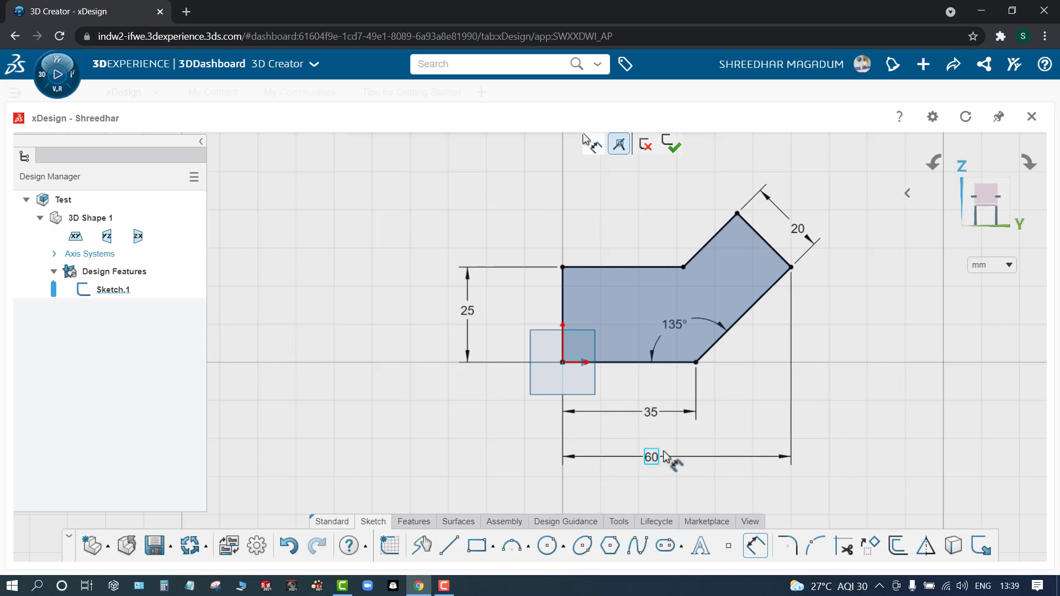
key("Escape")
- Finish the bent-arm sketch and return to the 3D model
scroll(586, 310, "down", 4)
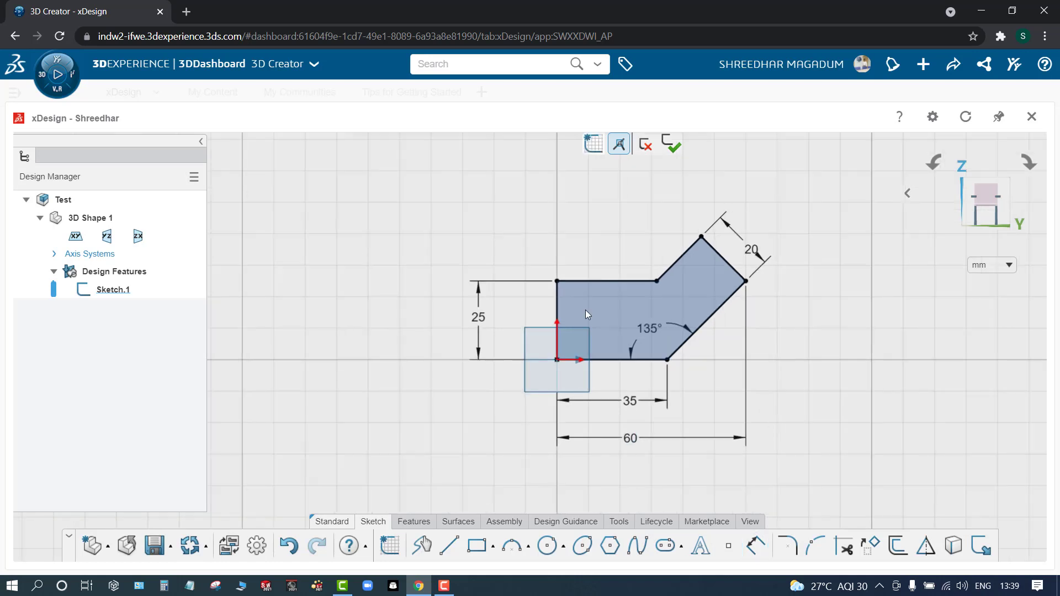
mouse_move(403, 274)
middle_mouse_down()
mouse_move(383, 260)
mouse_move(341, 287)
mouse_move(324, 315)
mouse_move(400, 272)
mouse_move(504, 281)
mouse_move(426, 246)
mouse_move(359, 277)
mouse_move(552, 210)
middle_mouse_up()
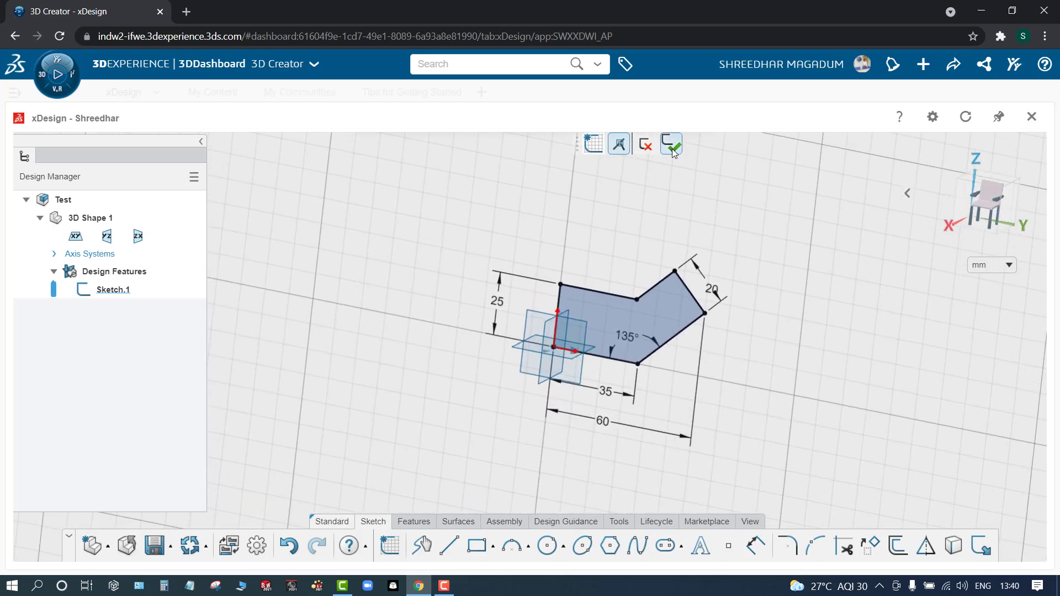
left_click(672, 147)
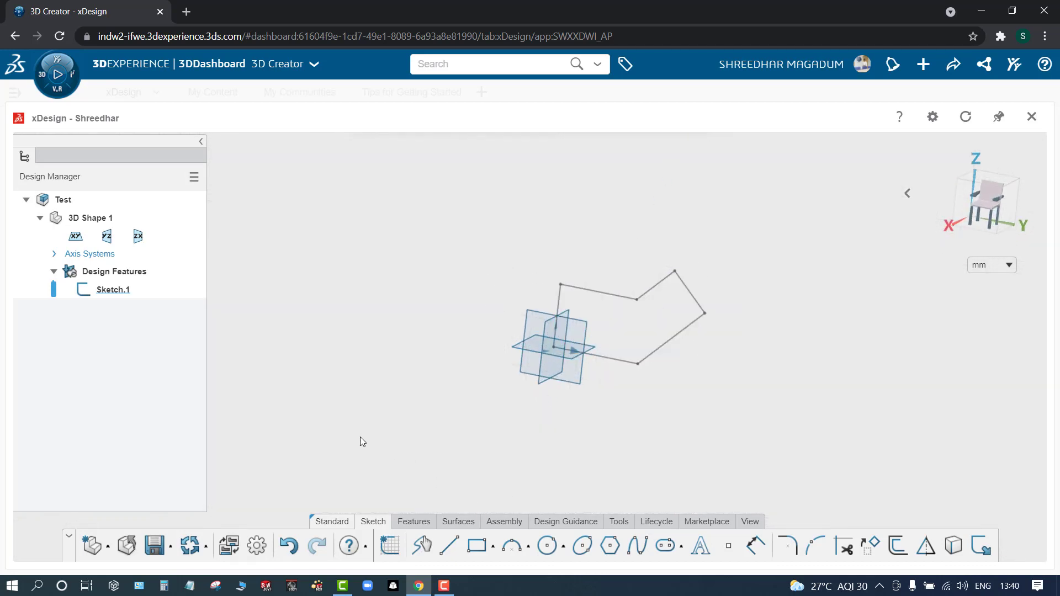
- Extrude the closed bent-arm profile as a solid with a blind distance of 15 mm
left_click(606, 290)
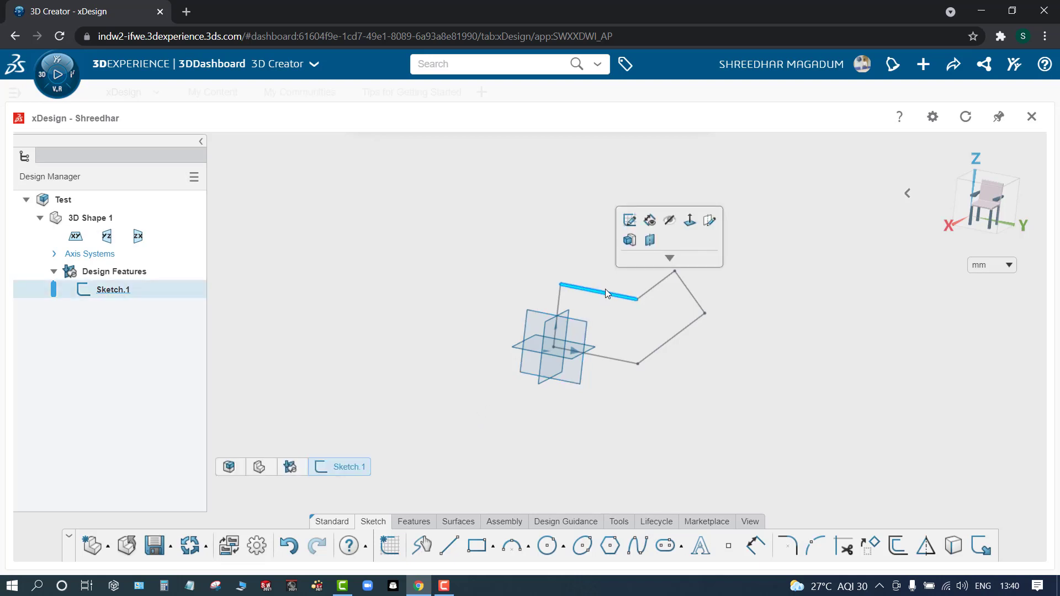
left_click(629, 239)
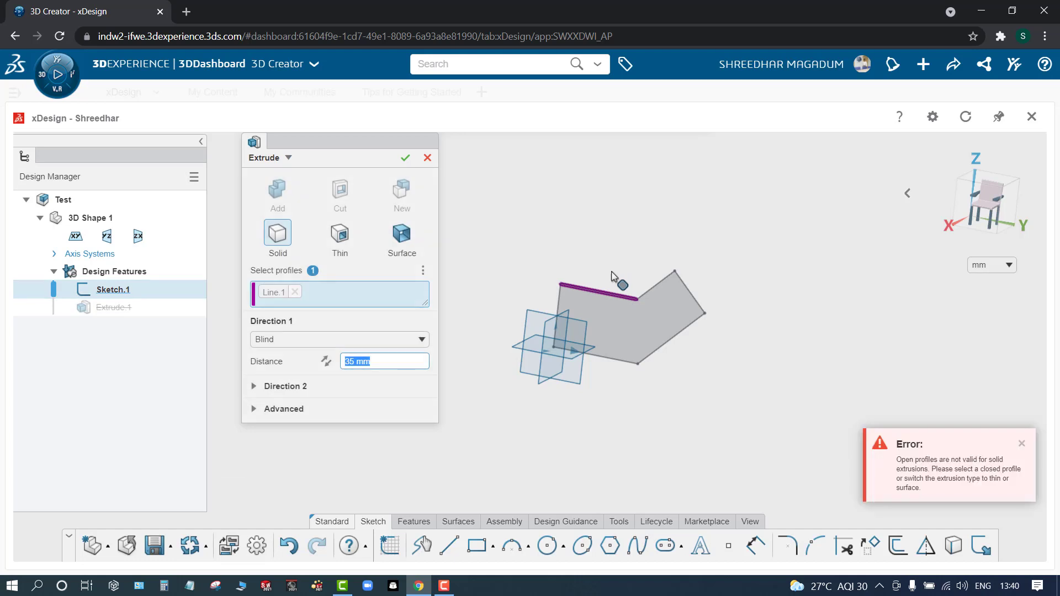
left_click(601, 323)
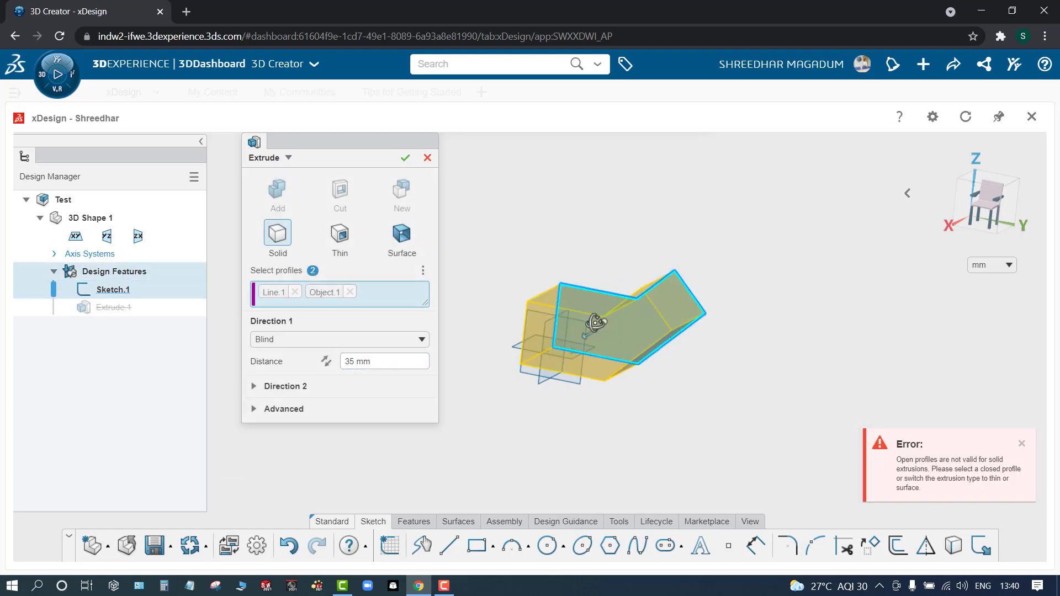
middle_click_drag(596, 323, 580, 329)
left_click_drag(387, 363, 326, 364)
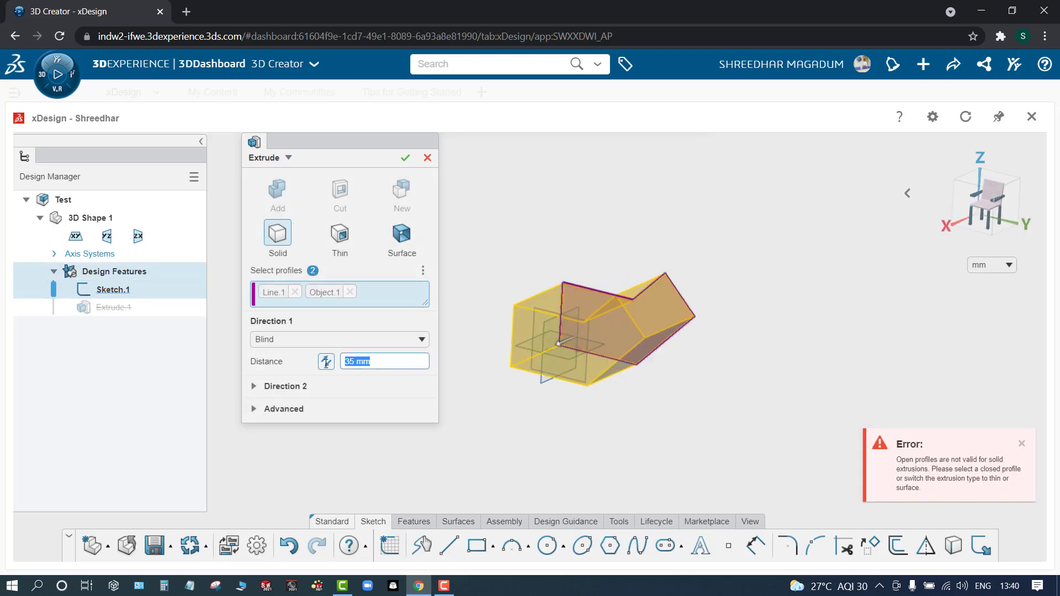
type("10")
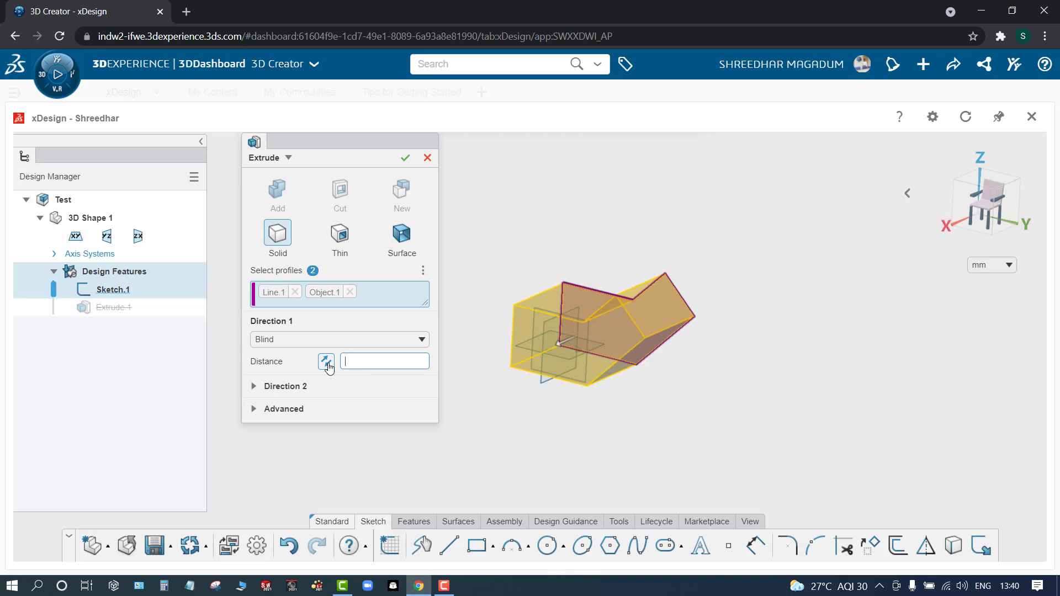
type("15")
left_click(491, 374)
middle_click_drag(491, 374, 475, 395)
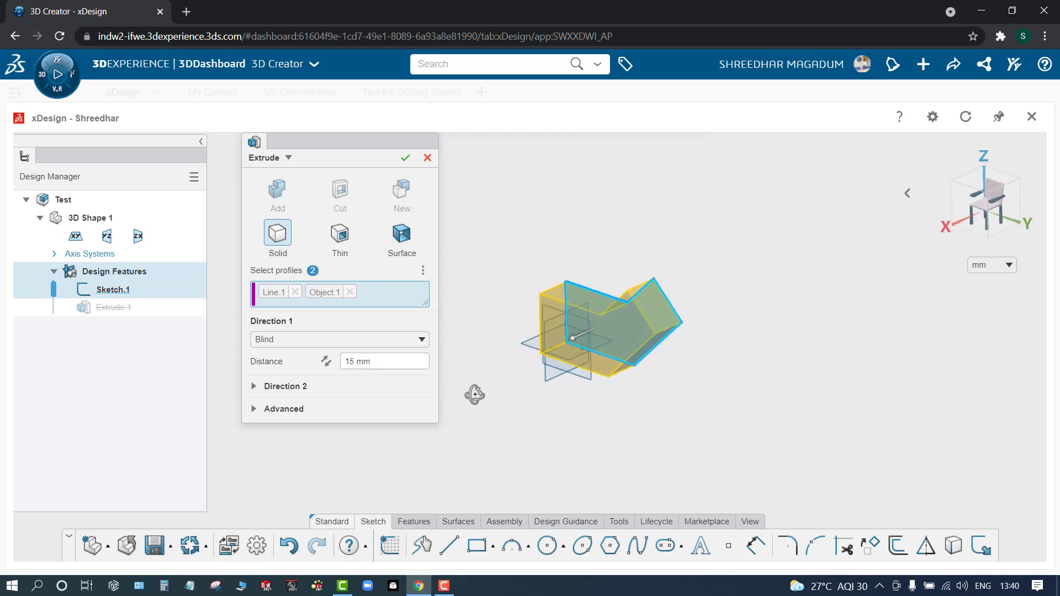
left_click(405, 158)
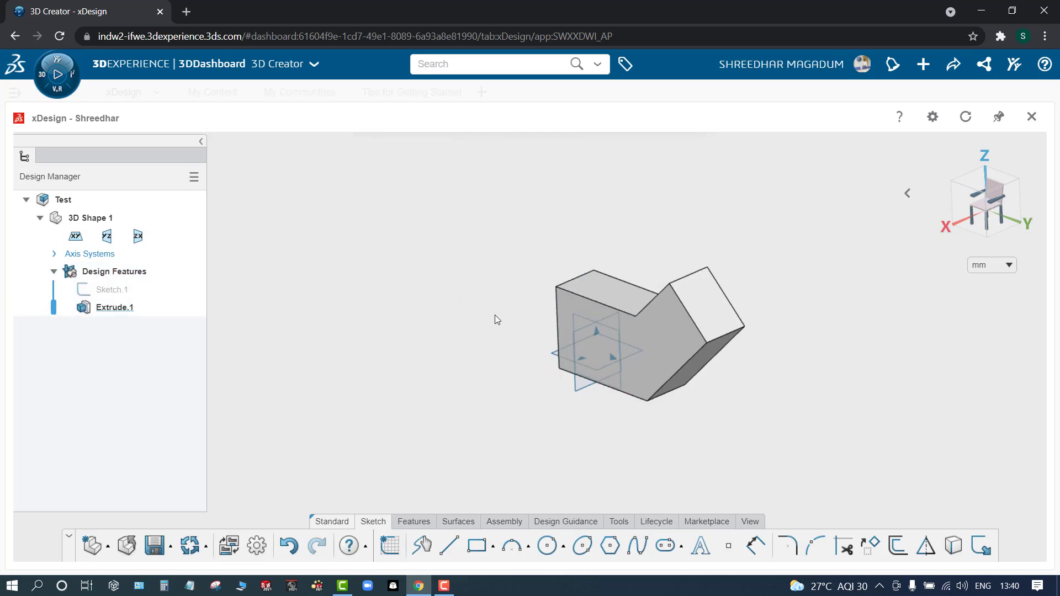
- Open the Colors command for the front face of the extruded body
left_click(683, 349)
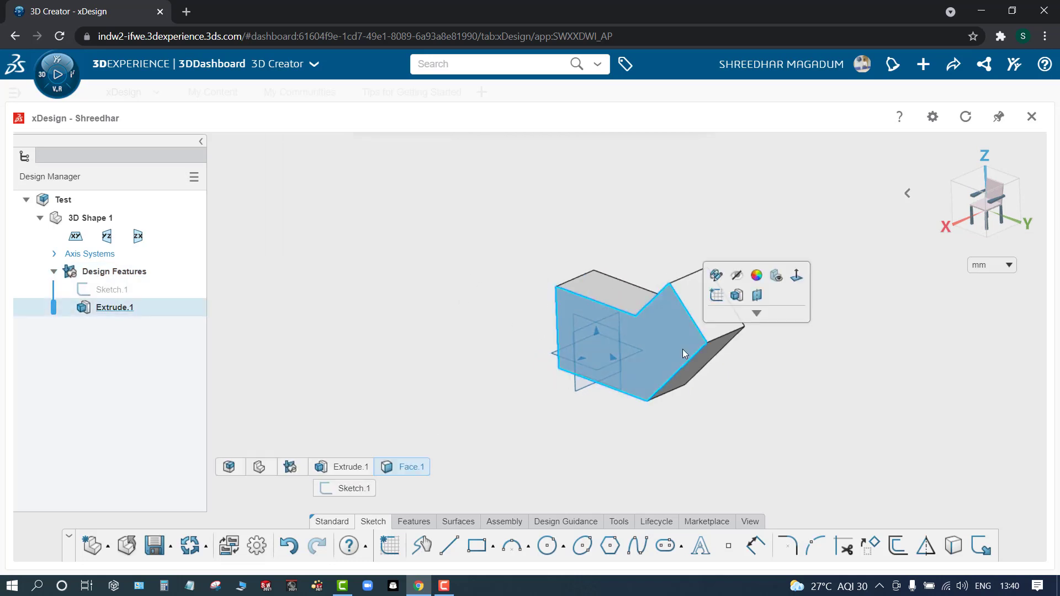
left_click(757, 275)
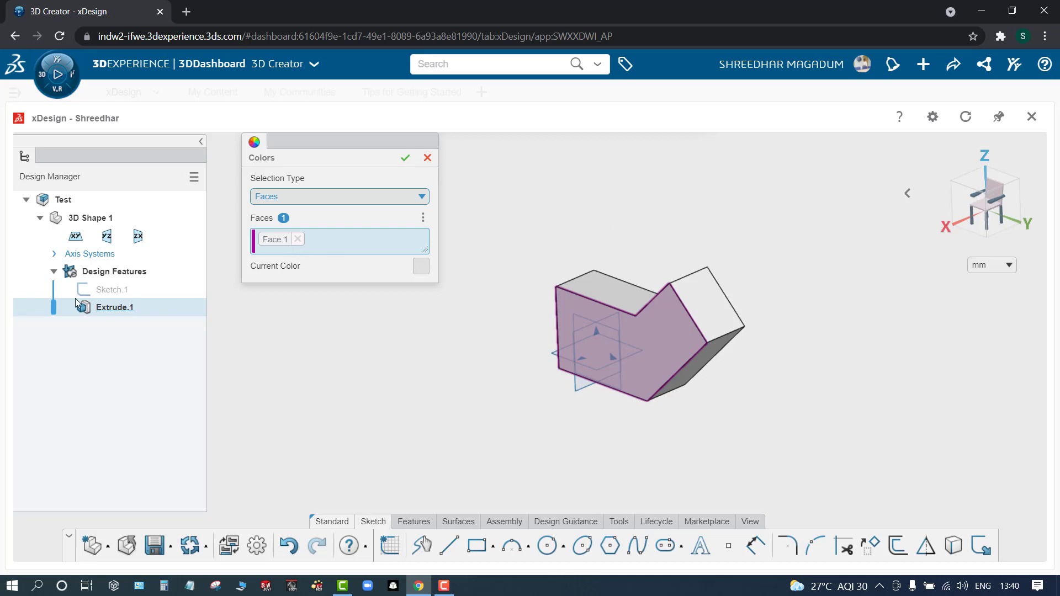
- Try red (ff0000) on the front face, then return to the colour selection settings without applying it
left_click(422, 267)
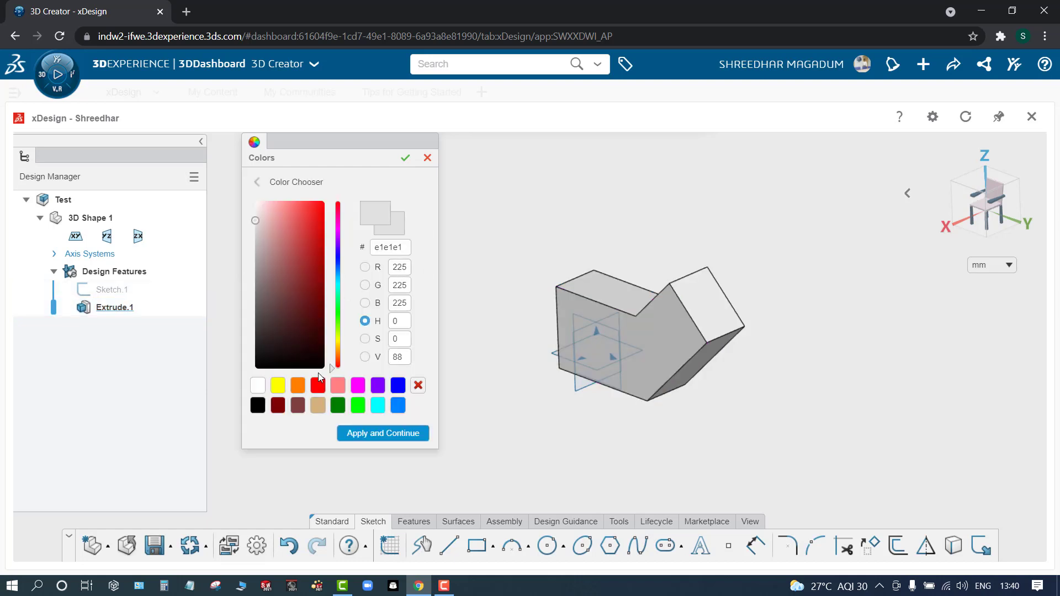
left_click(320, 387)
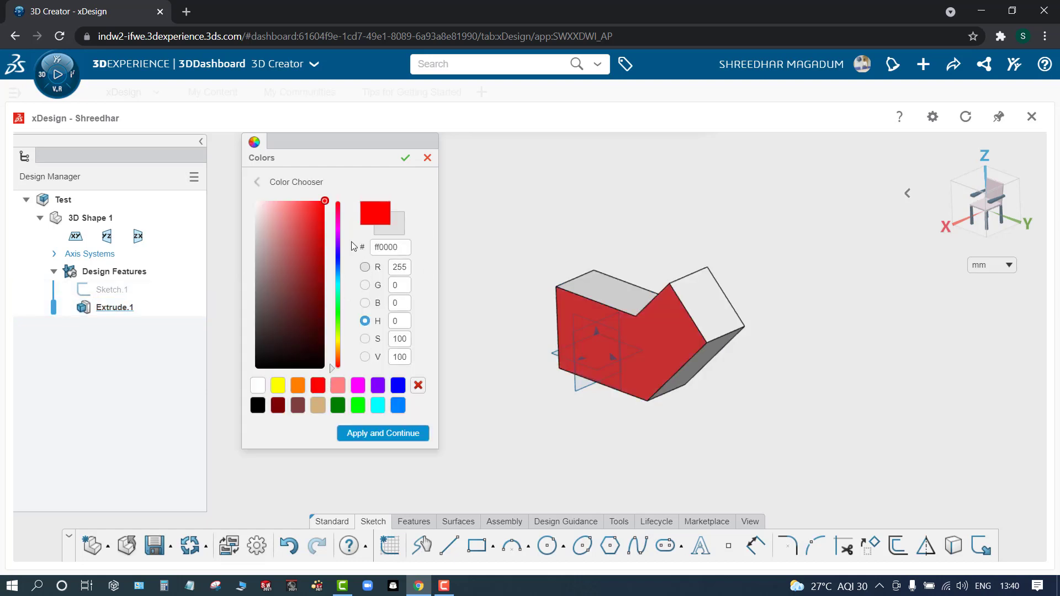
left_click_drag(308, 152, 386, 197)
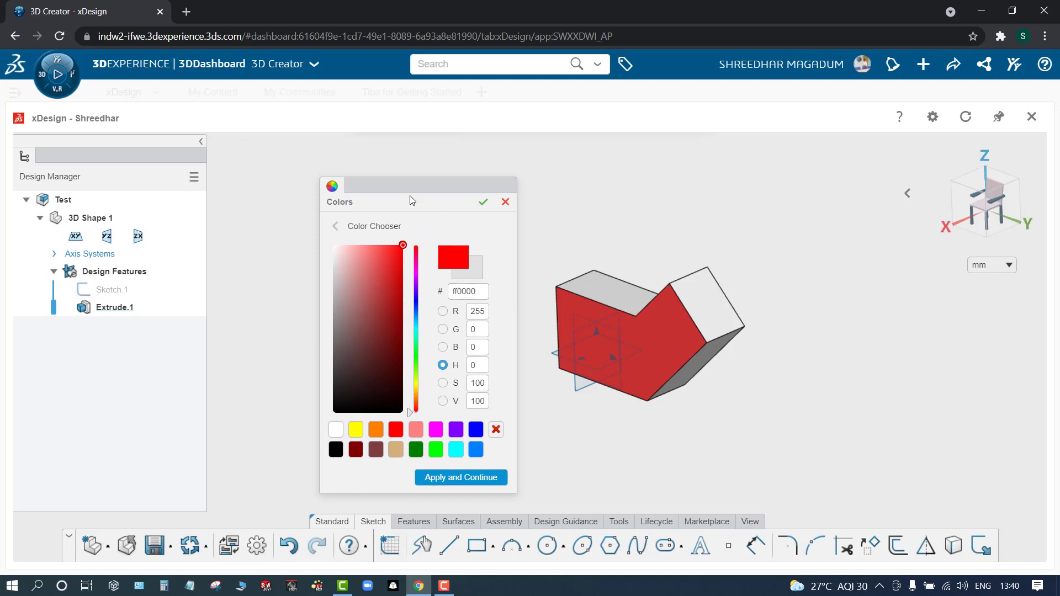
left_click_drag(411, 200, 298, 188)
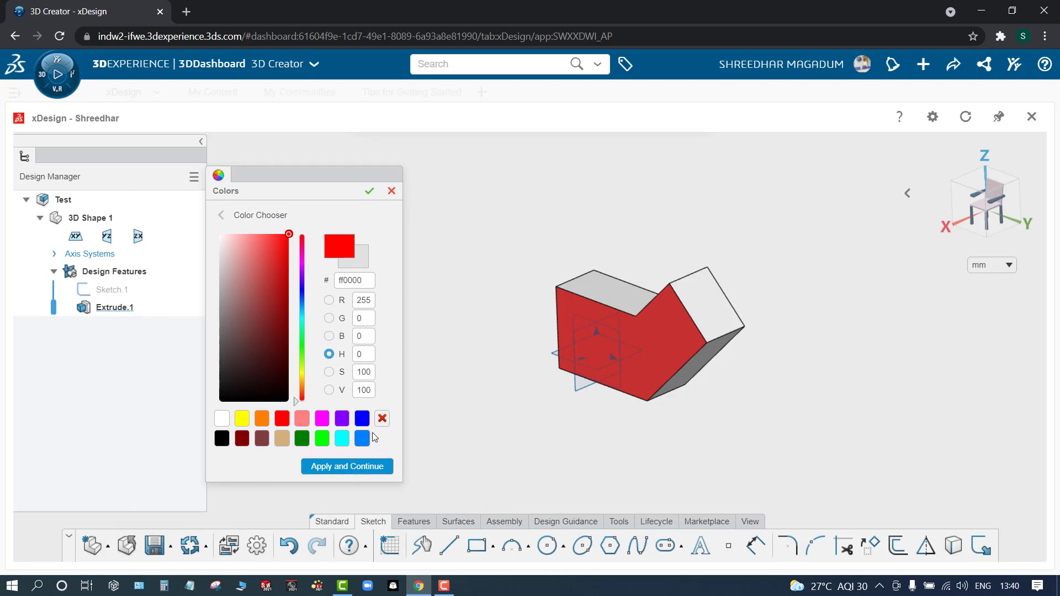
left_click(234, 219)
- Select the whole Design Features set instead of the single face, colour it cyan (00ffff), and finish the Colors command
left_click(237, 230)
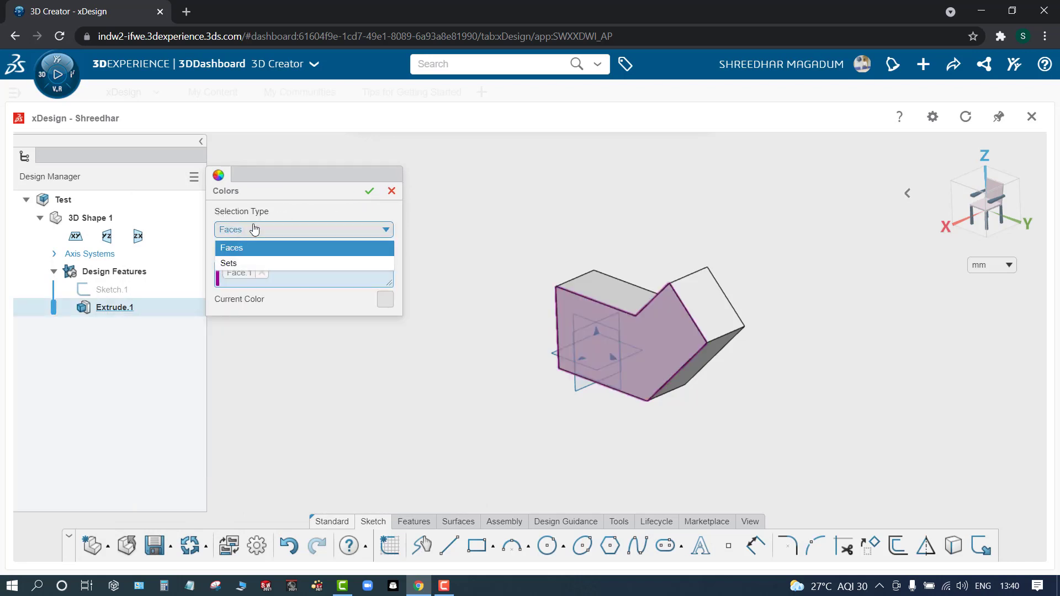
left_click(246, 263)
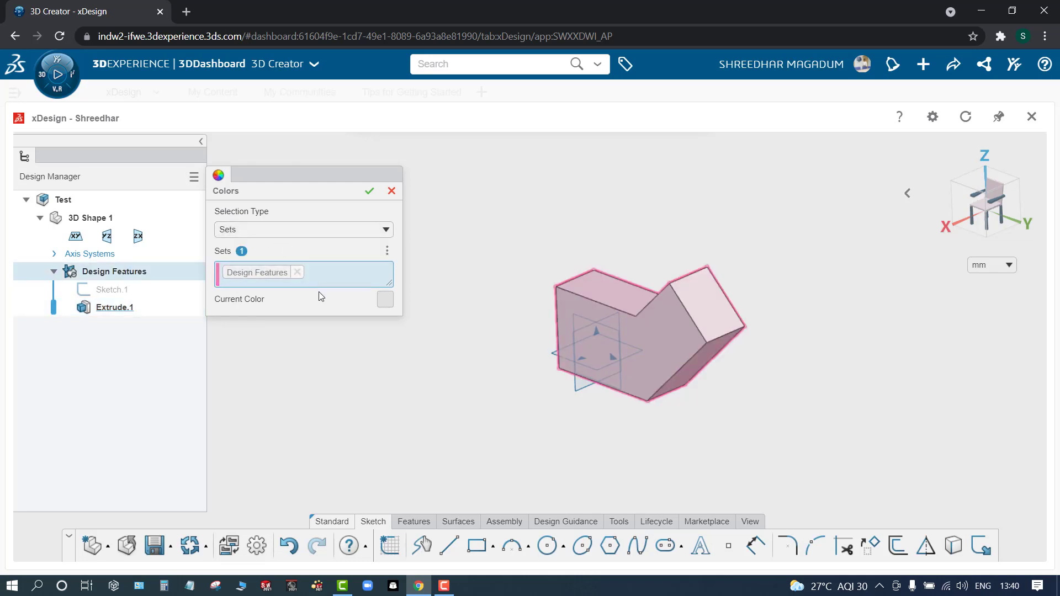
left_click(383, 300)
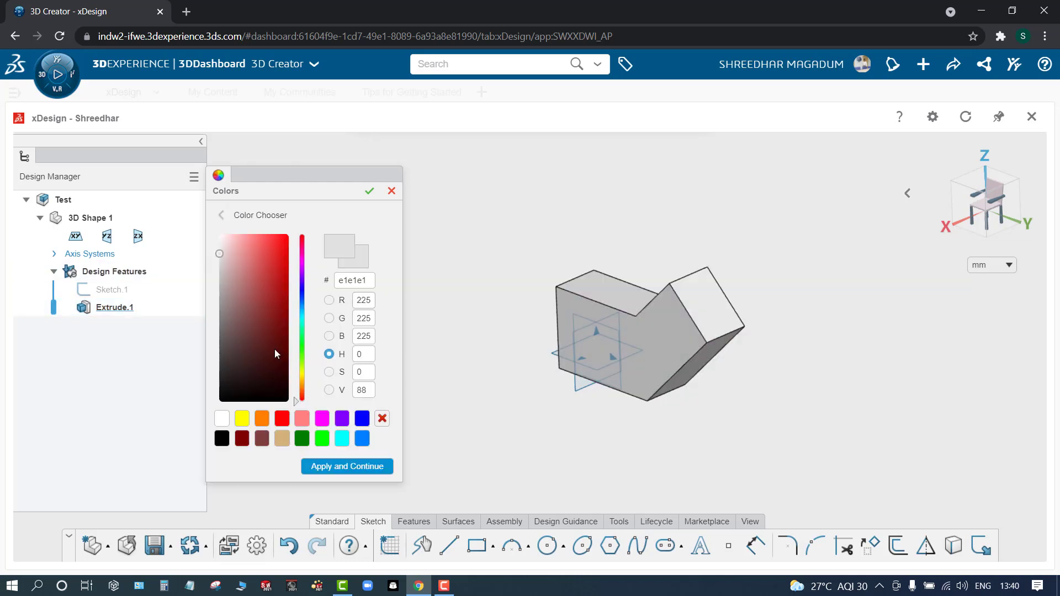
left_click_drag(274, 349, 280, 243)
left_click(282, 421)
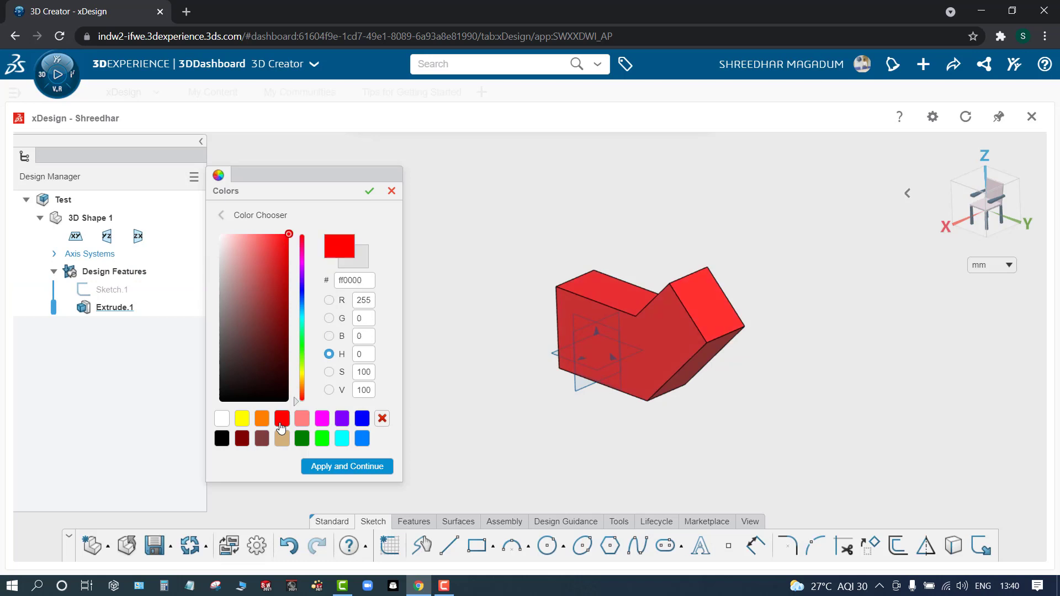
left_click(322, 440)
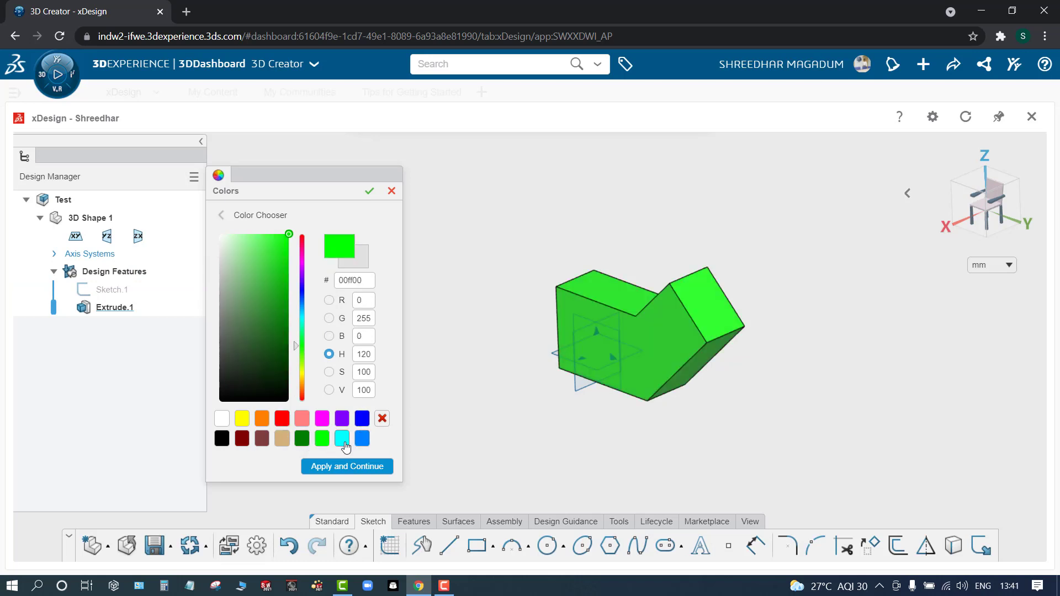
left_click(342, 438)
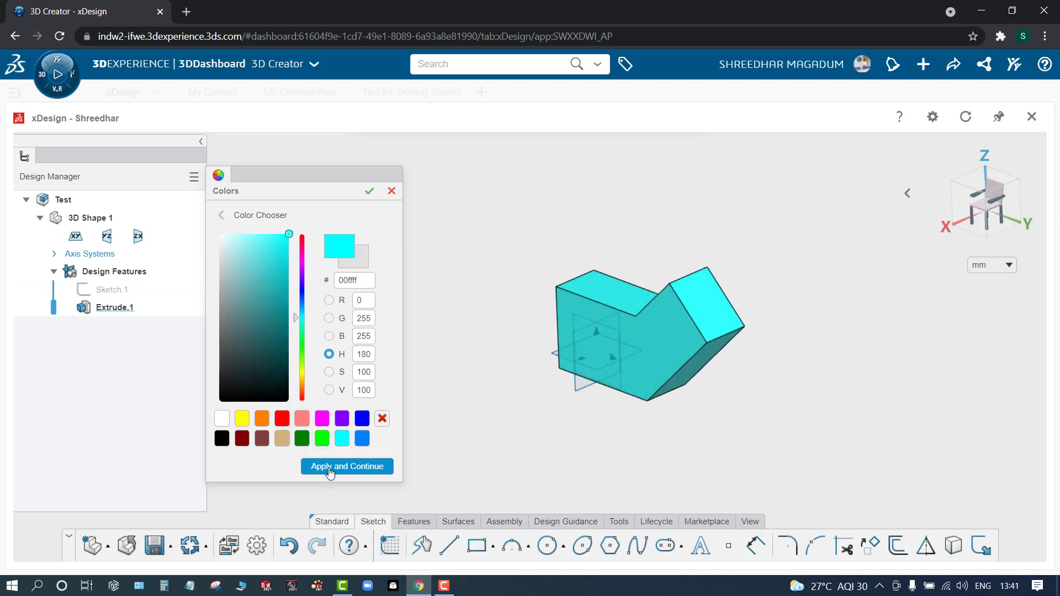
left_click(330, 469)
left_click(370, 192)
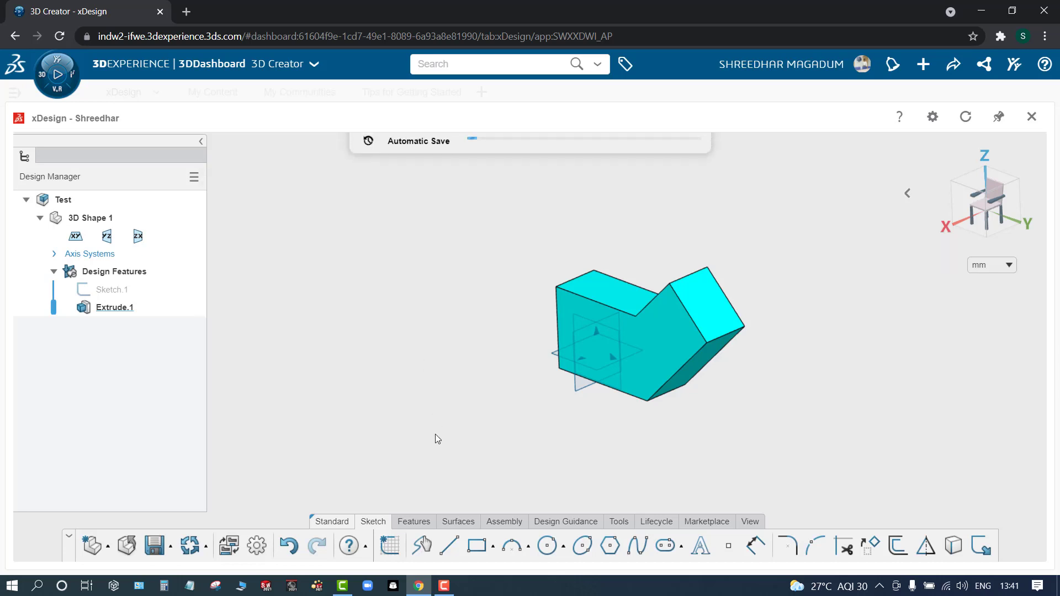
- Delete the bent-arm extrusion Extrude.1 and its profile Sketch.1 from the component
middle_click_drag(401, 378, 468, 350)
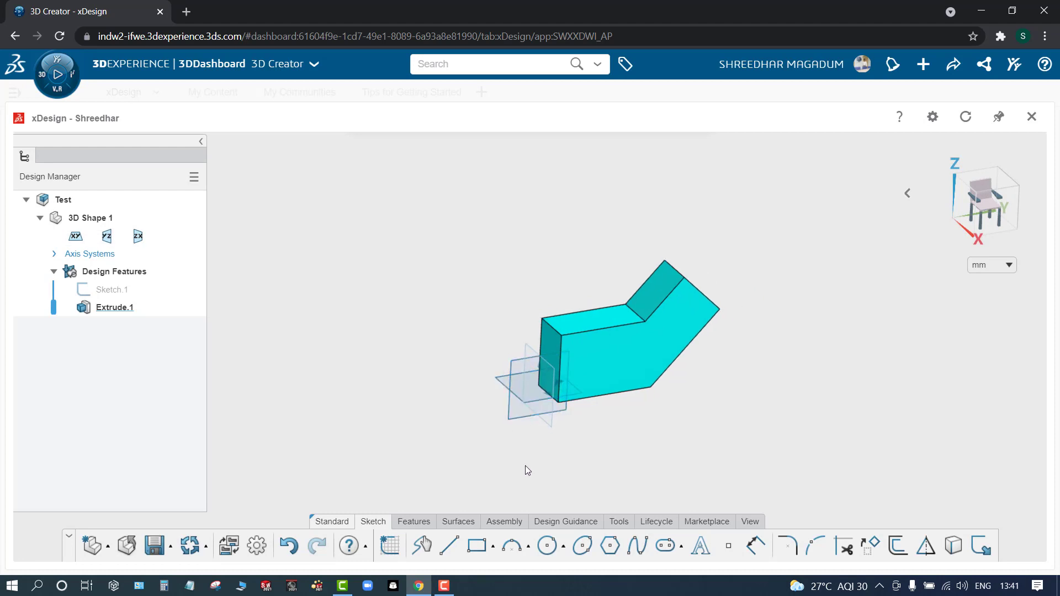
middle_click_drag(528, 306, 487, 306)
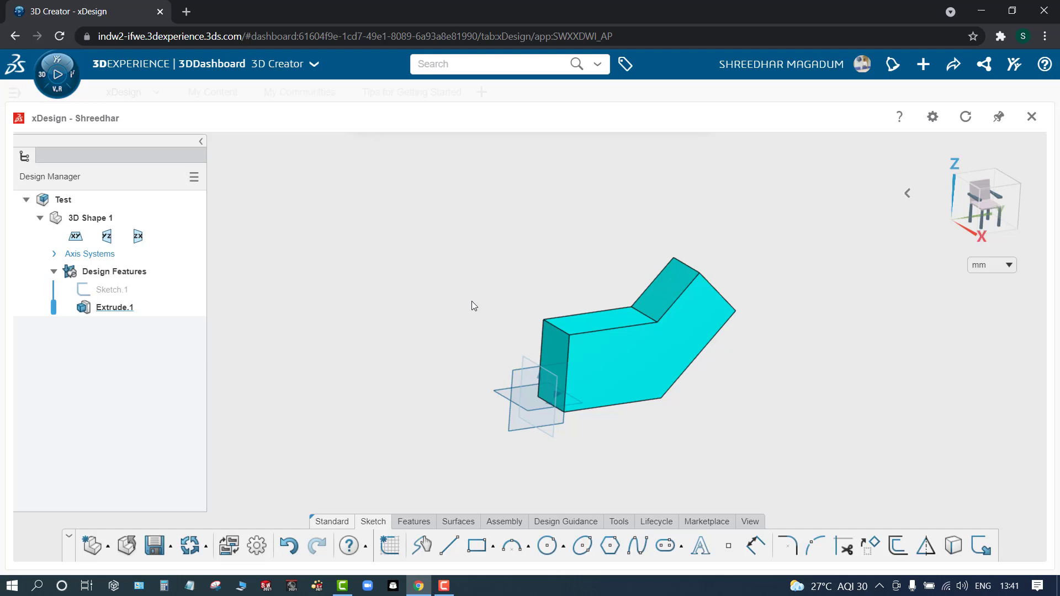
left_click(115, 310)
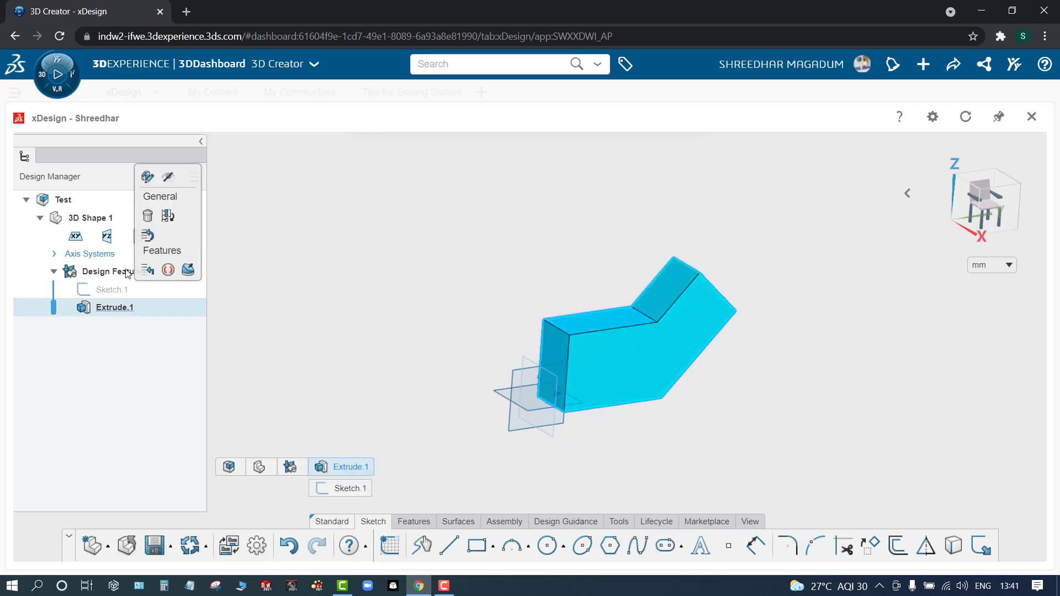
left_click(151, 216)
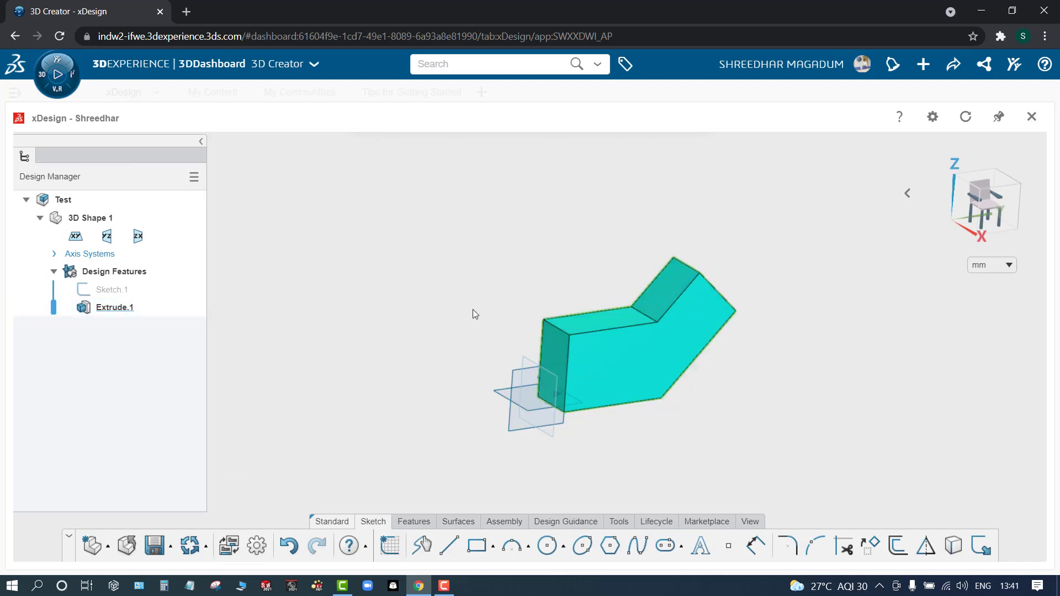
left_click(115, 292)
right_click(116, 291)
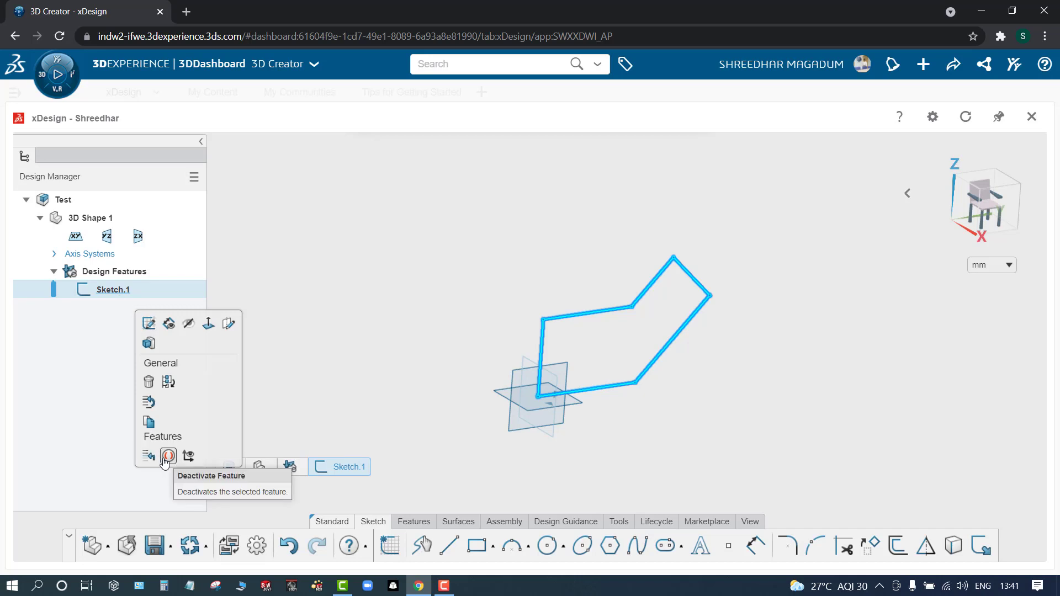
left_click(149, 382)
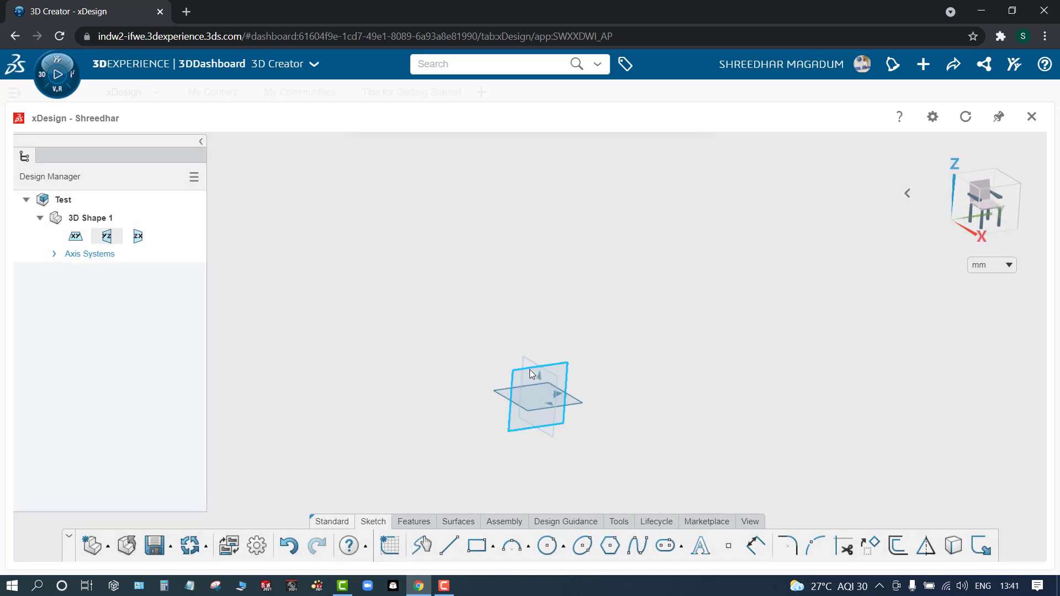
- Sketch two circles on the YZ plane, moving the smaller one's centre onto the origin and the larger one's centre right of it on the horizontal axis
left_click(545, 363)
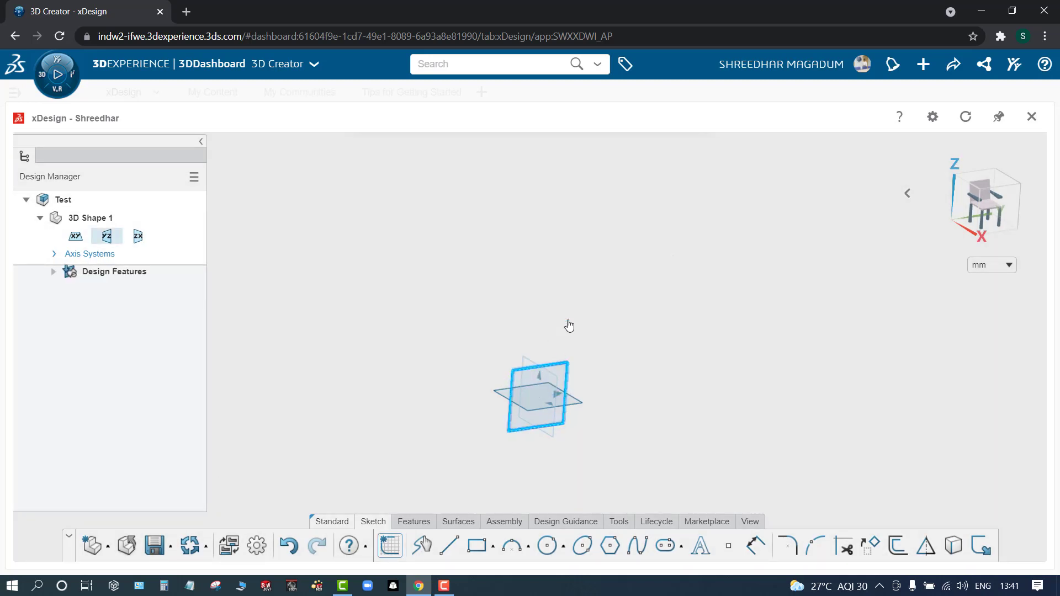
left_click(547, 546)
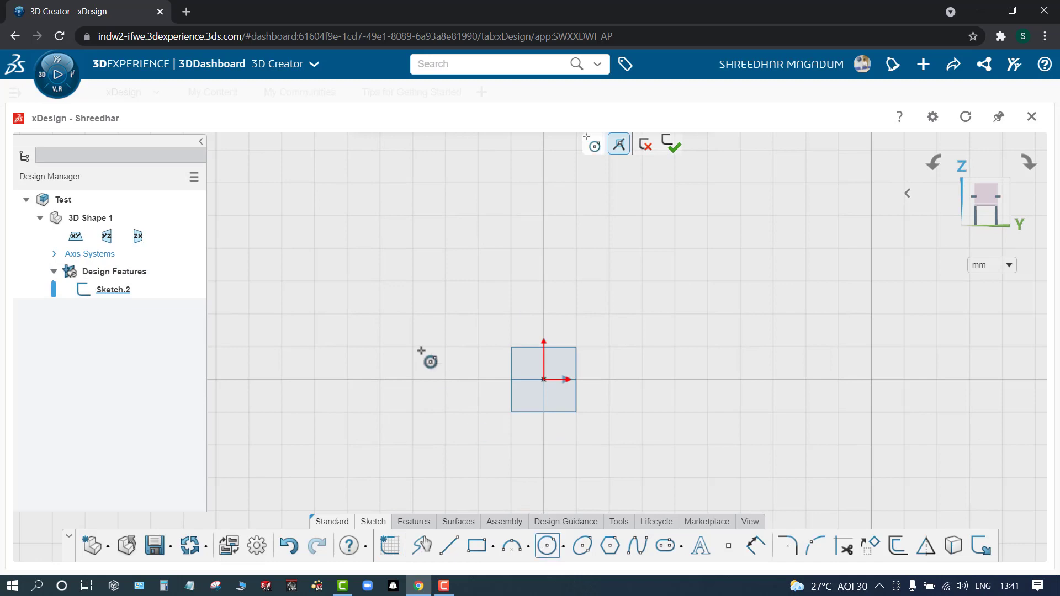
left_click_drag(411, 300, 436, 353)
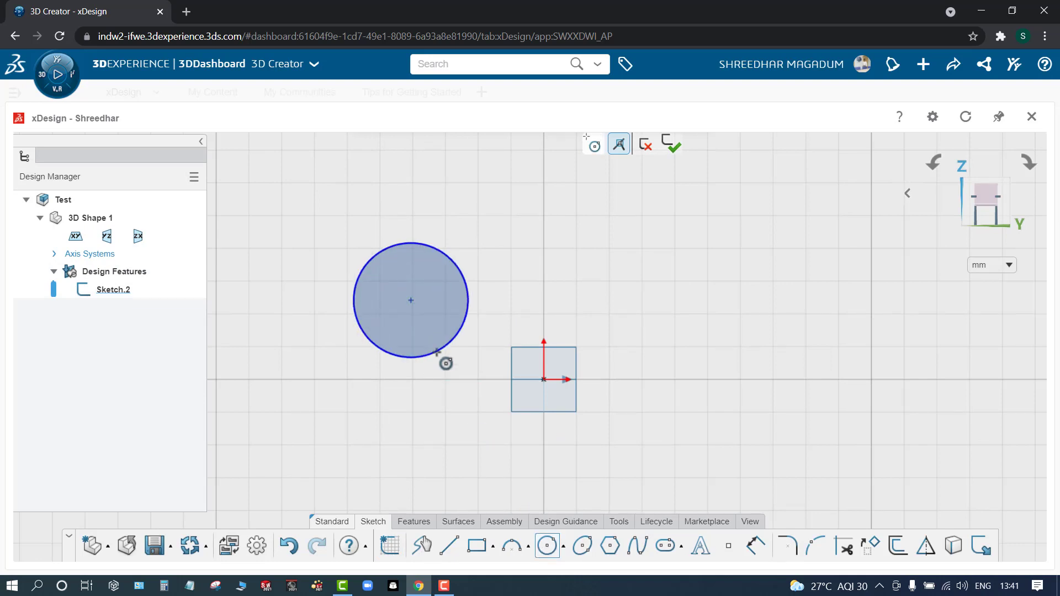
left_click_drag(608, 265, 652, 318)
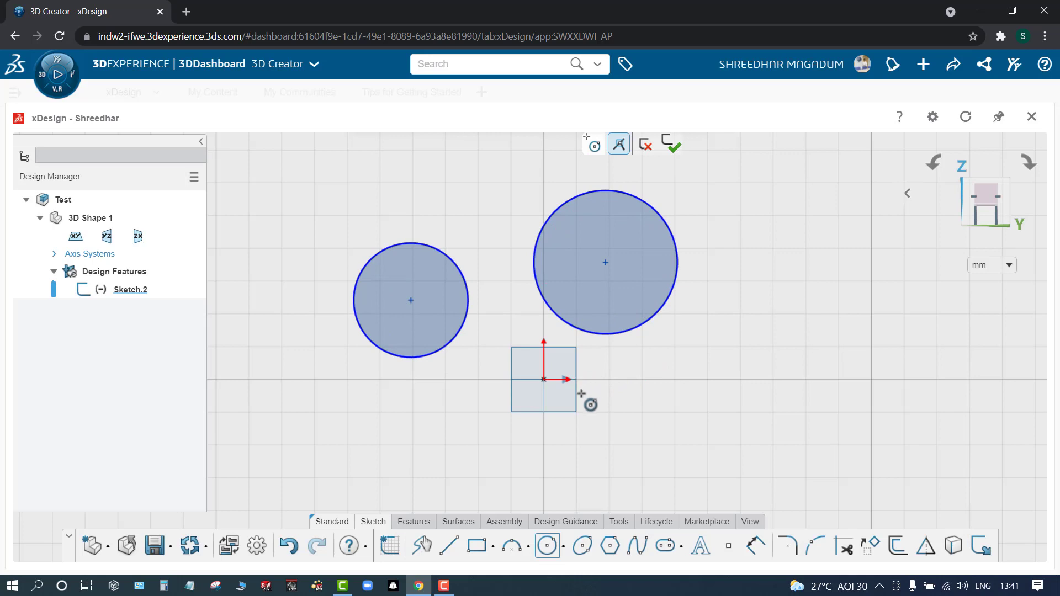
key("Escape")
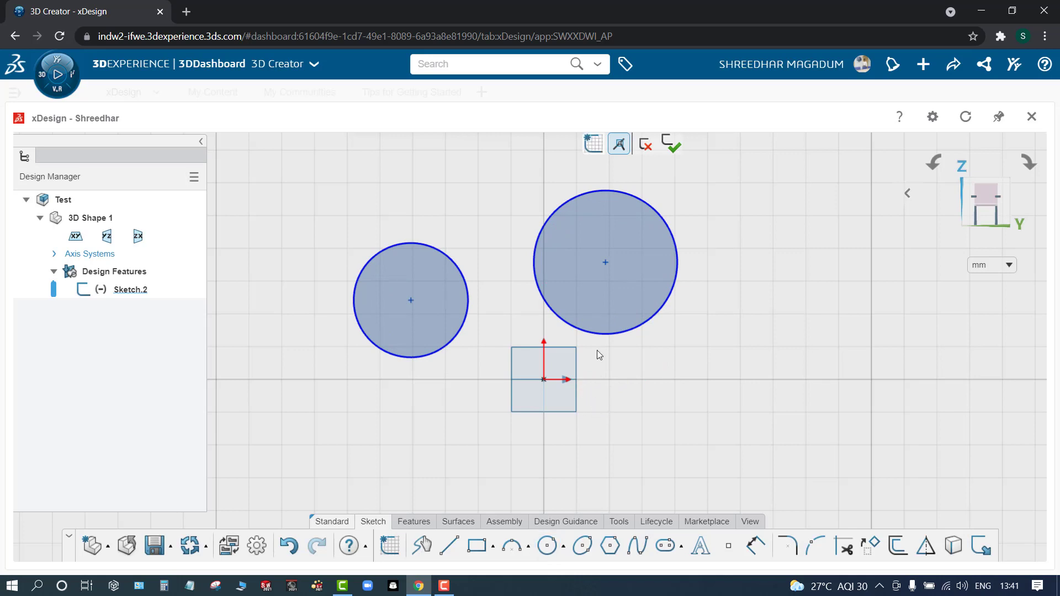
left_click_drag(608, 270, 703, 379)
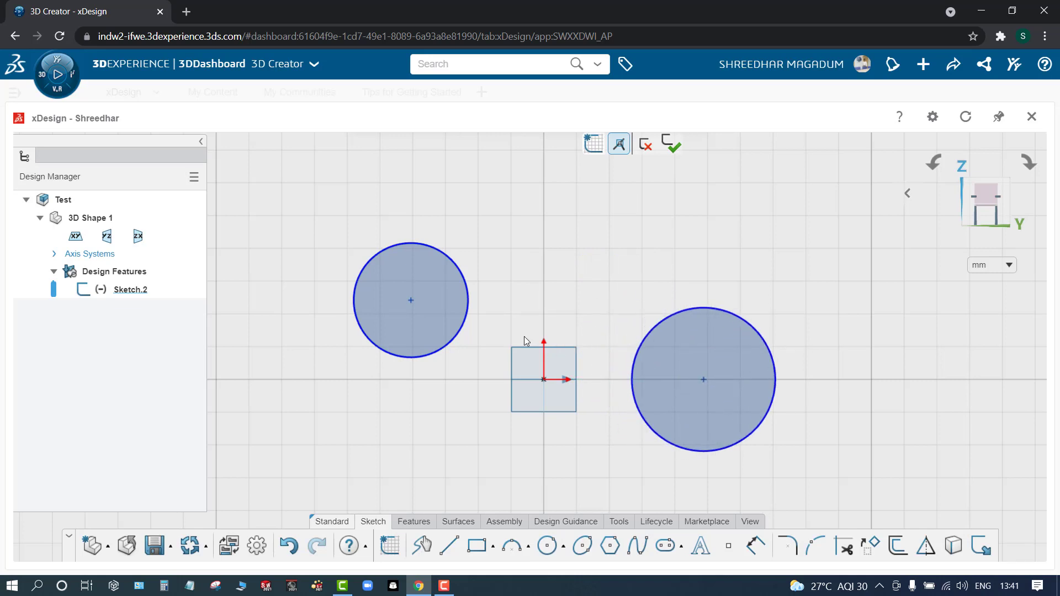
left_click_drag(411, 301, 545, 379)
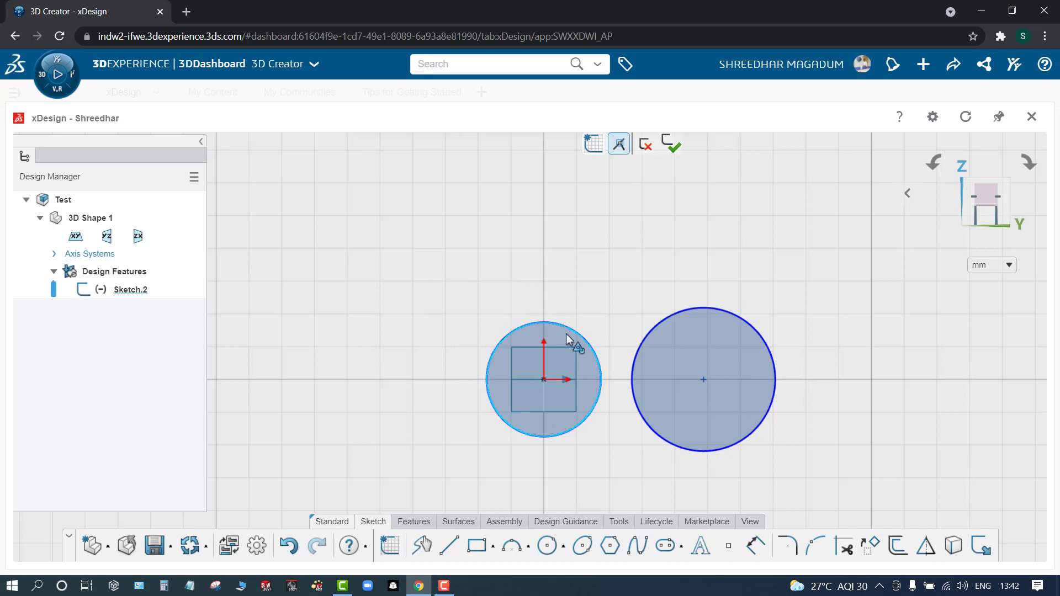
- Draw a line from the upper part of the larger circle to the top of the smaller circle
key("l")
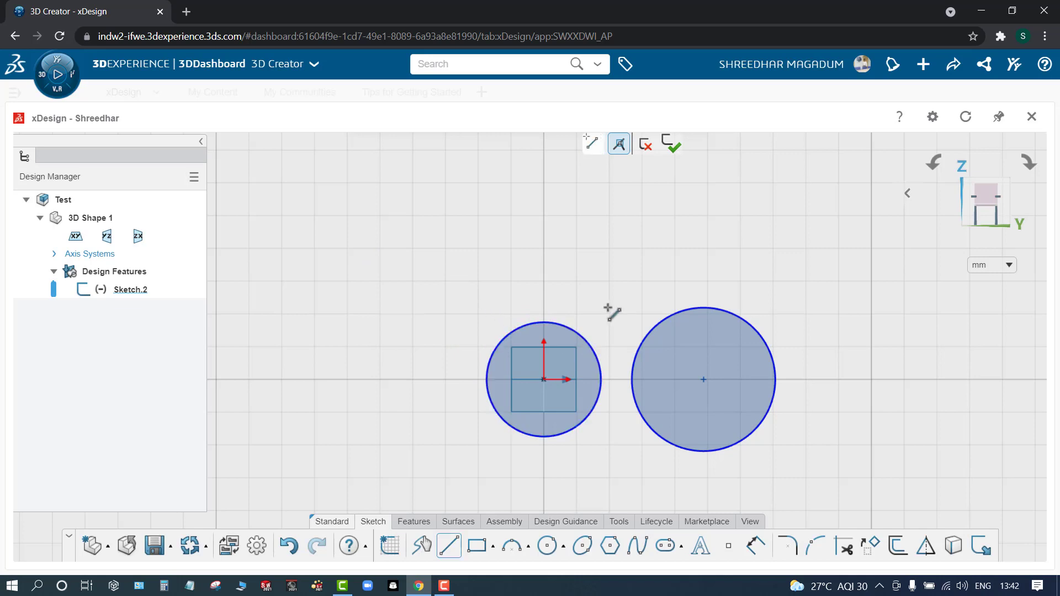
left_click(733, 313)
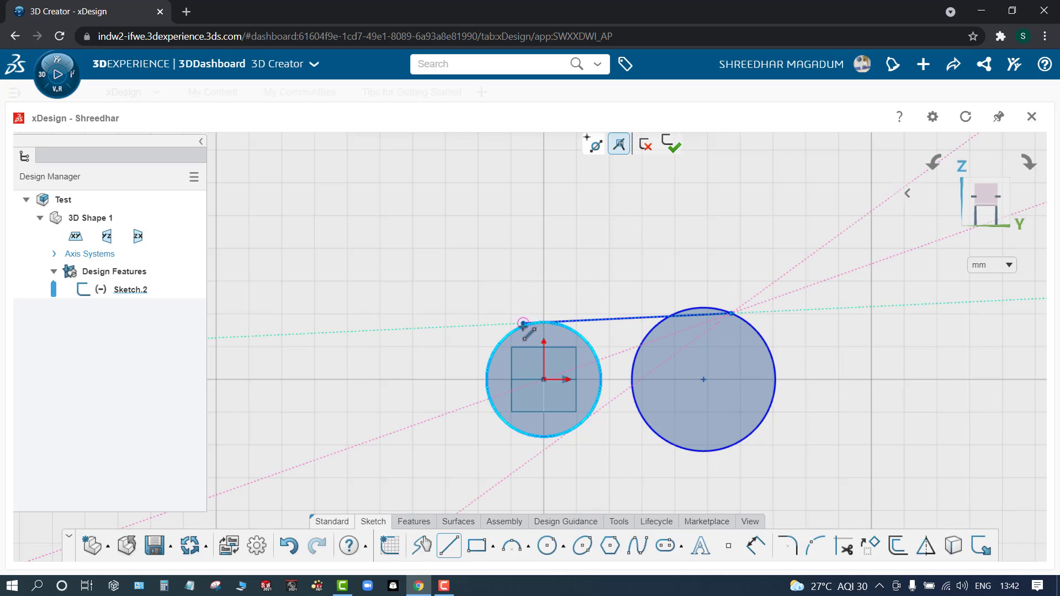
left_click(540, 322)
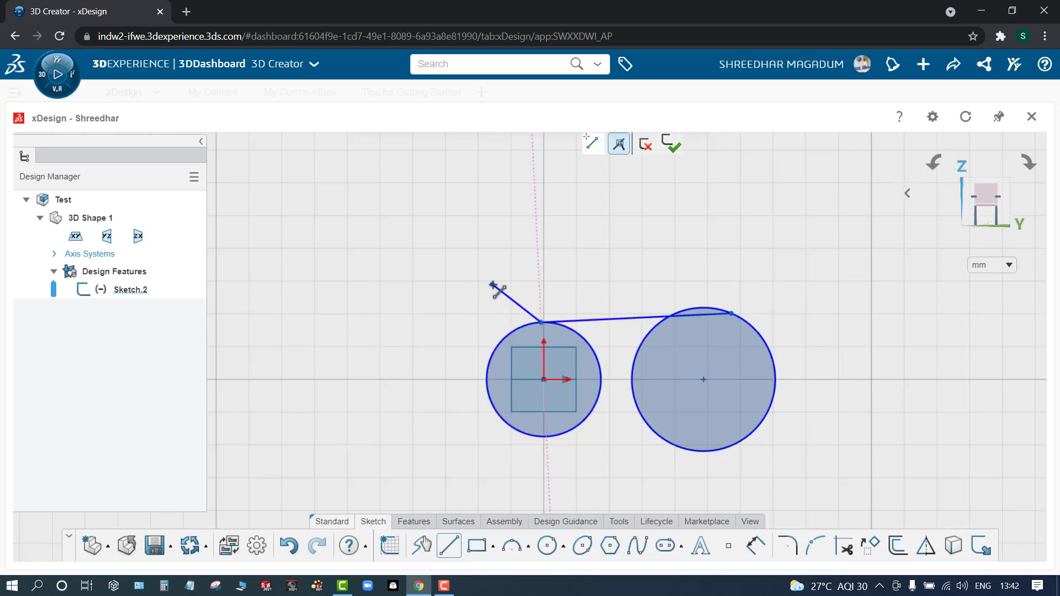
key("Escape")
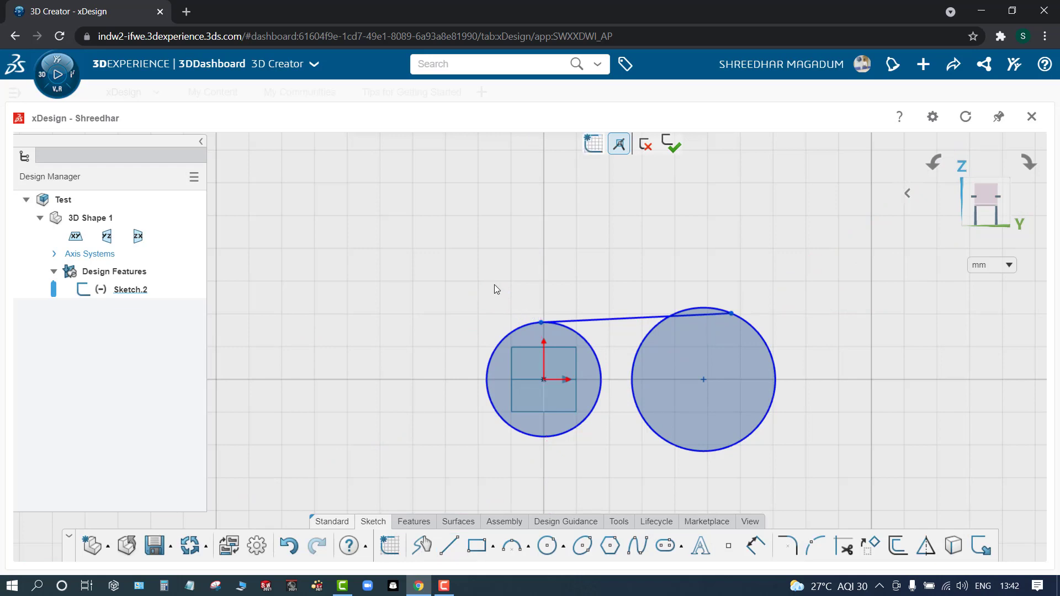
- Add a tangent constraint between the upper connecting line and the larger circle
left_click(718, 315)
left_click(706, 313)
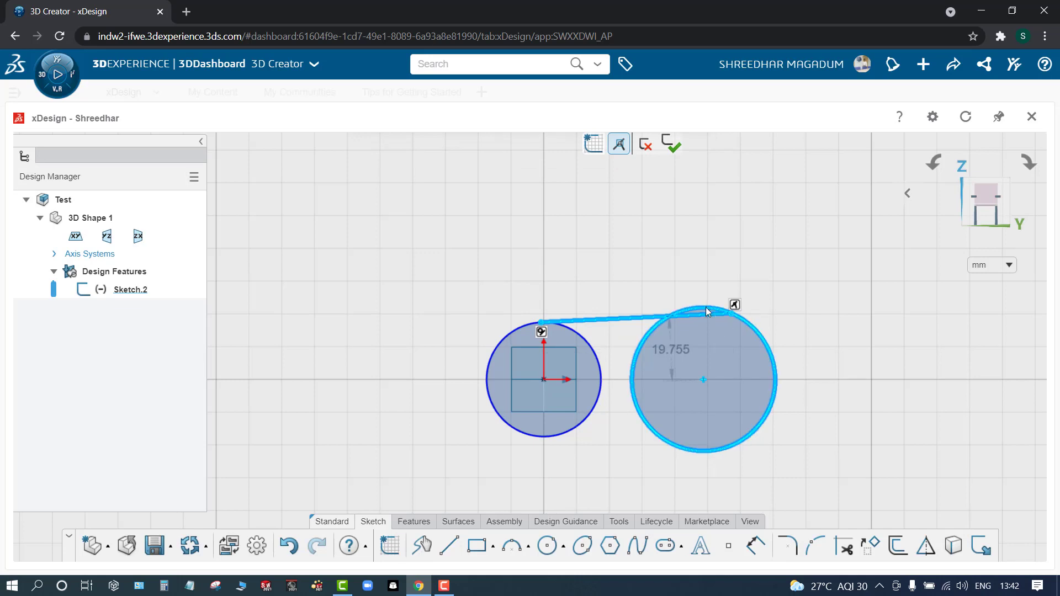
left_click(740, 258)
left_click(594, 252)
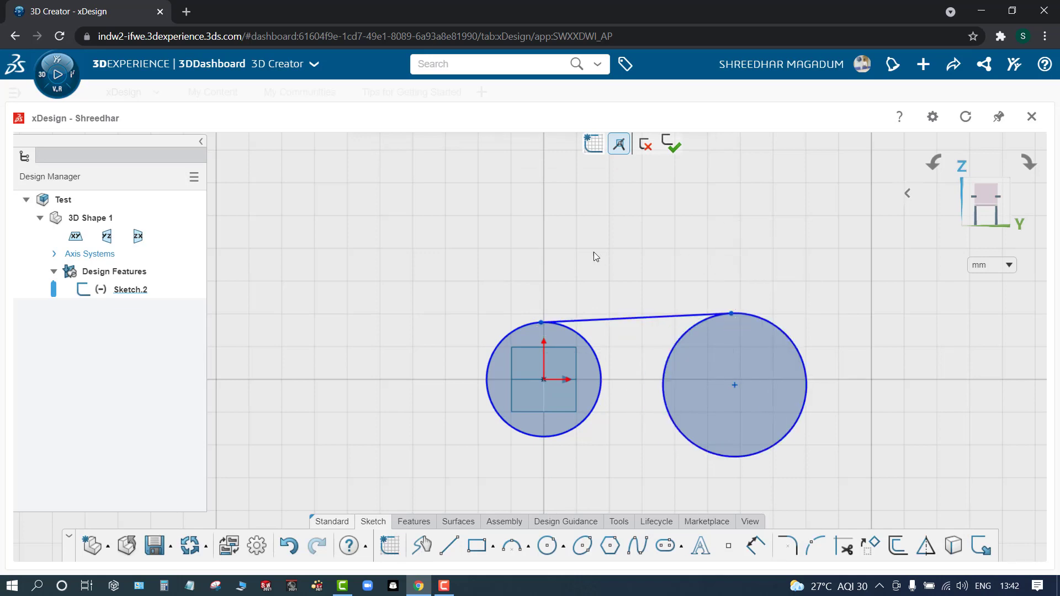
- Constrain the larger circle's centre horizontally with the smaller circle's centre at the origin
left_click(734, 385)
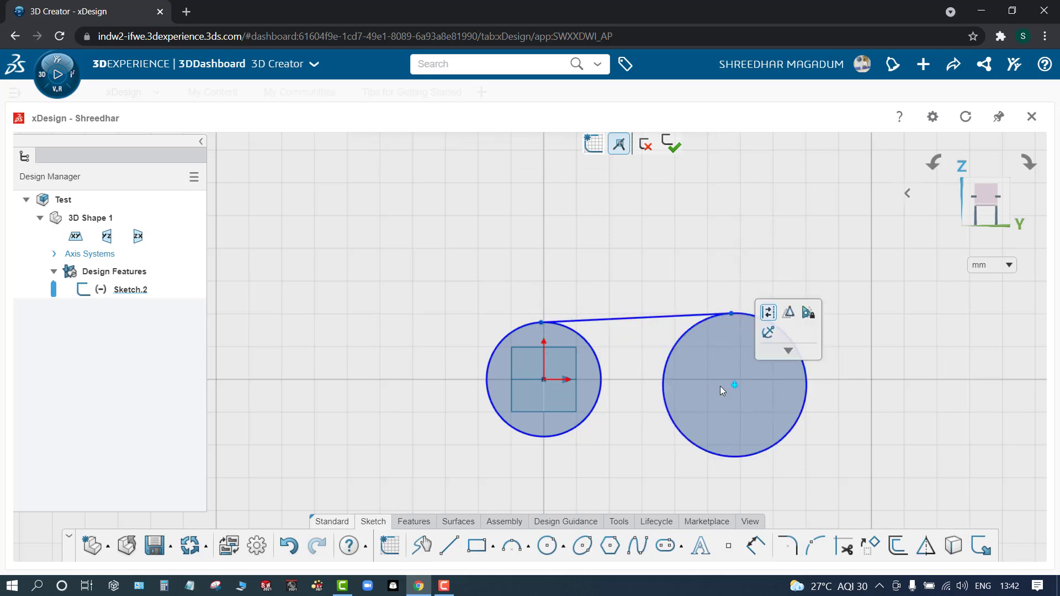
left_click(544, 379)
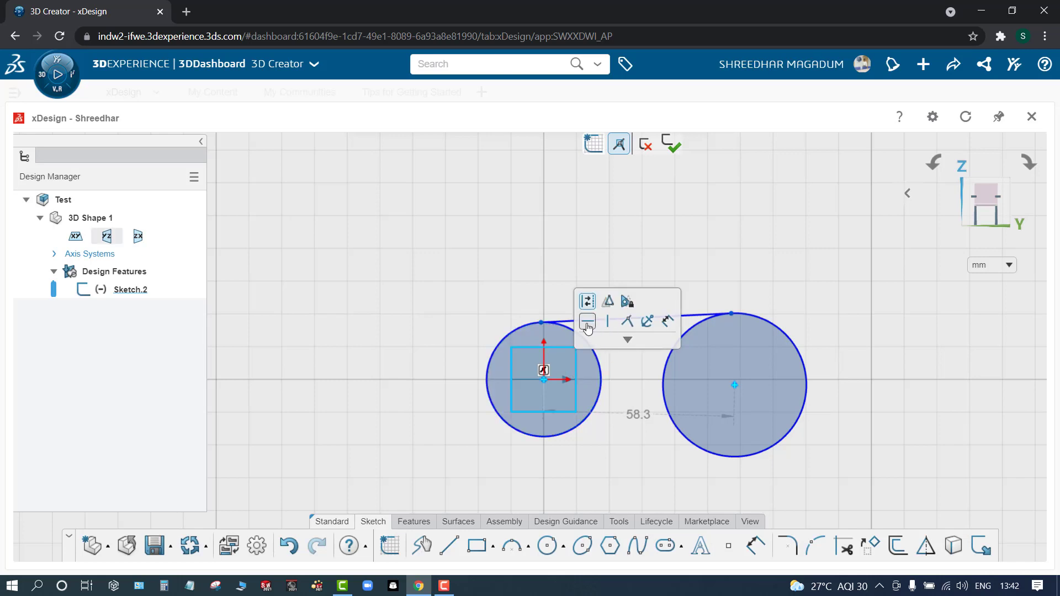
left_click(588, 325)
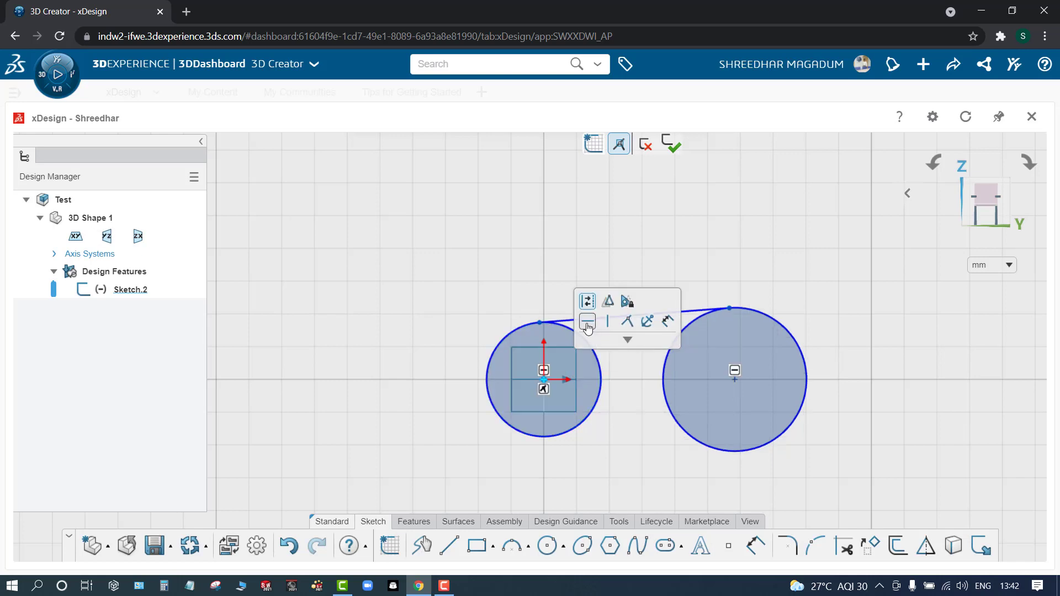
left_click(607, 472)
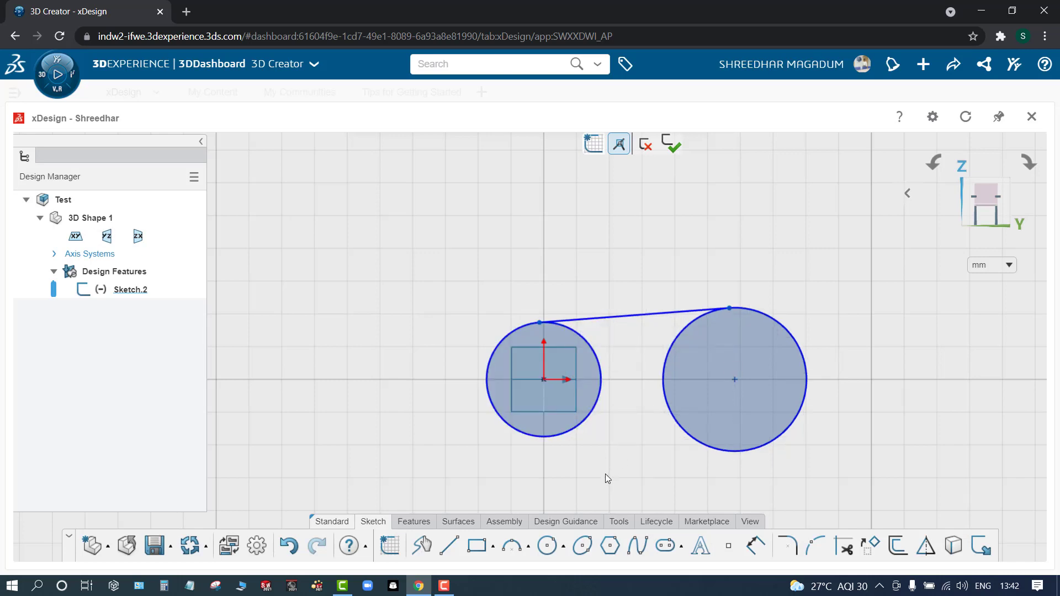
- Add a tangent constraint between the upper connecting line and the smaller circle
left_click(572, 326)
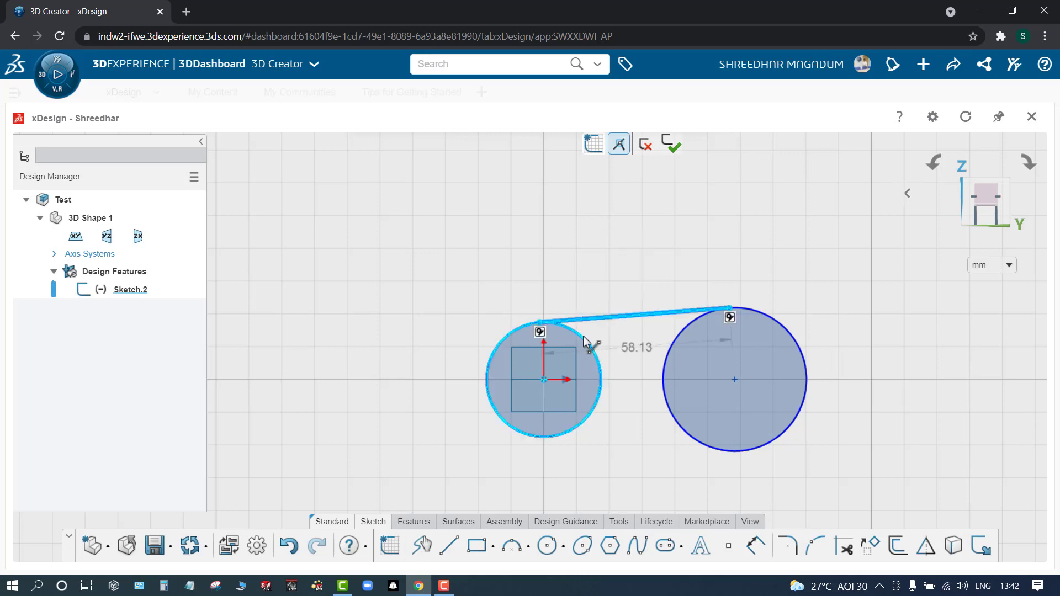
left_click(594, 343)
left_click(619, 279)
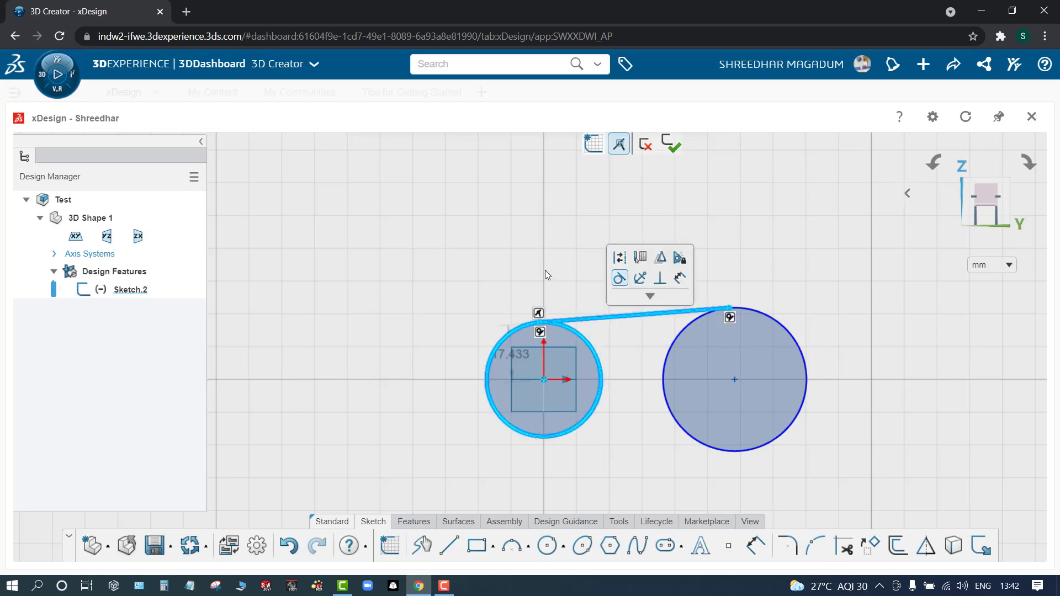
- Draw a lower connecting line from the bottom of the larger circle to the bottom of the smaller circle
left_click(449, 546)
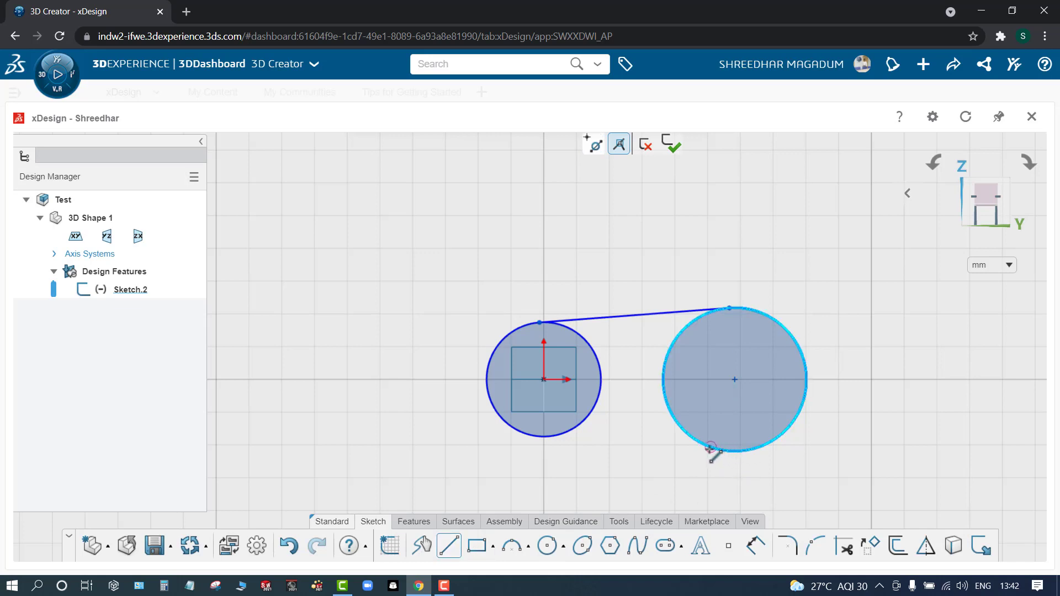
left_click(769, 442)
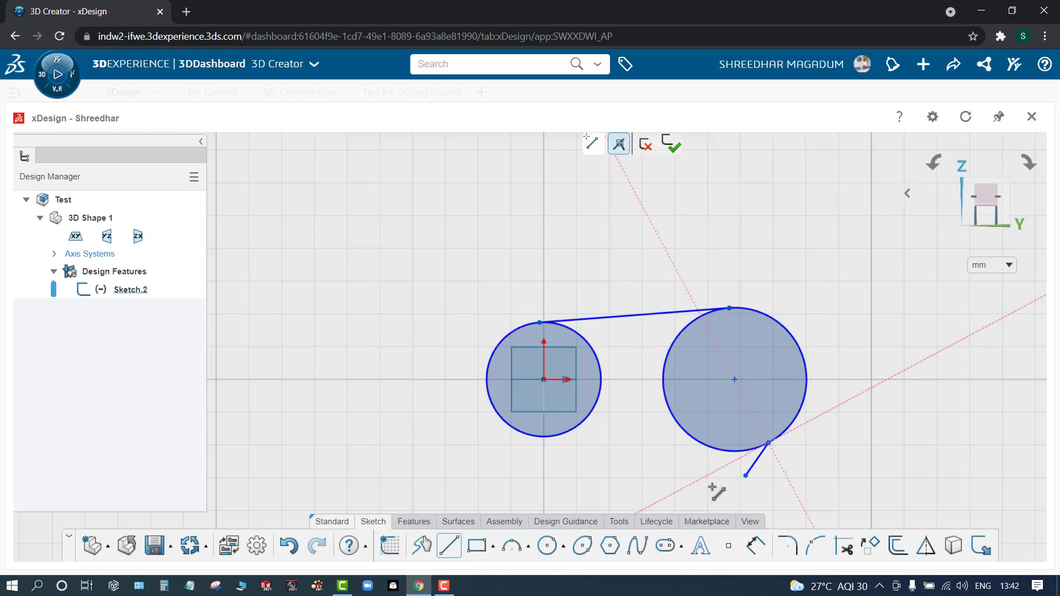
left_click(557, 438)
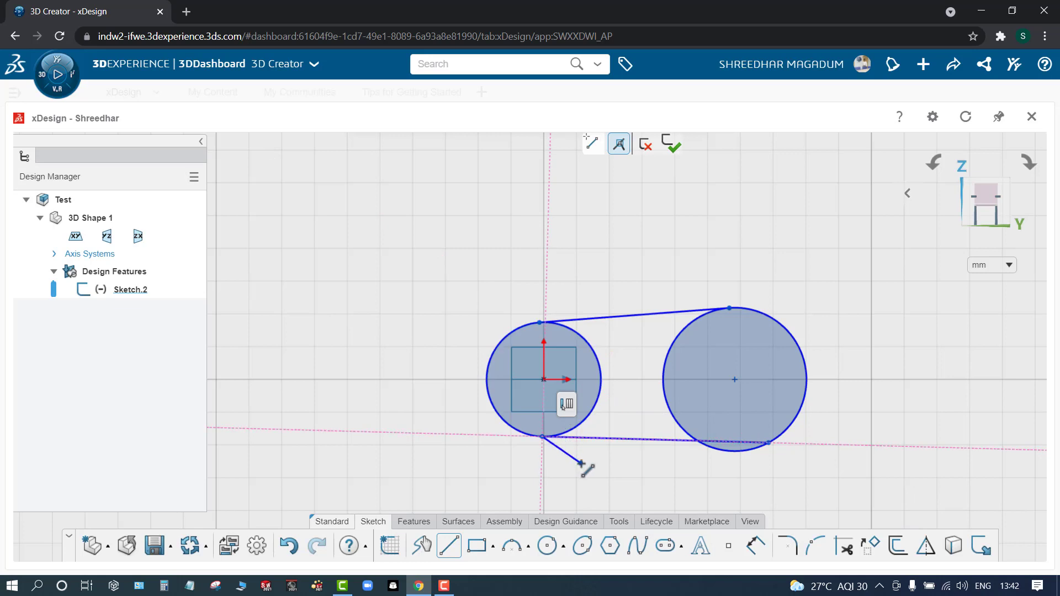
- Add a tangent constraint between the lower connecting line and the larger circle
key("Escape")
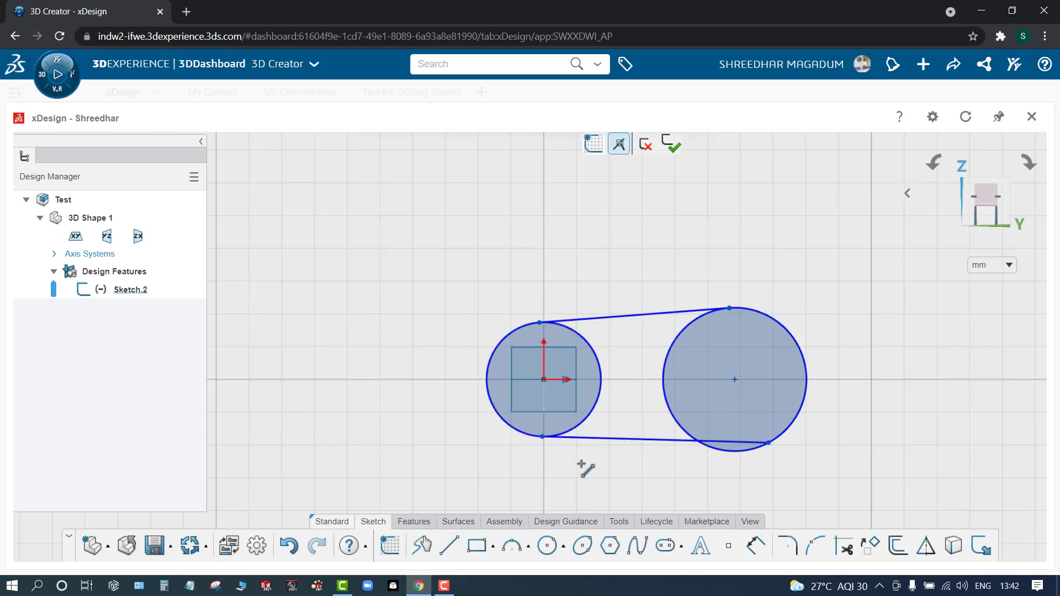
left_click(750, 443)
left_click(760, 437, "ctrl")
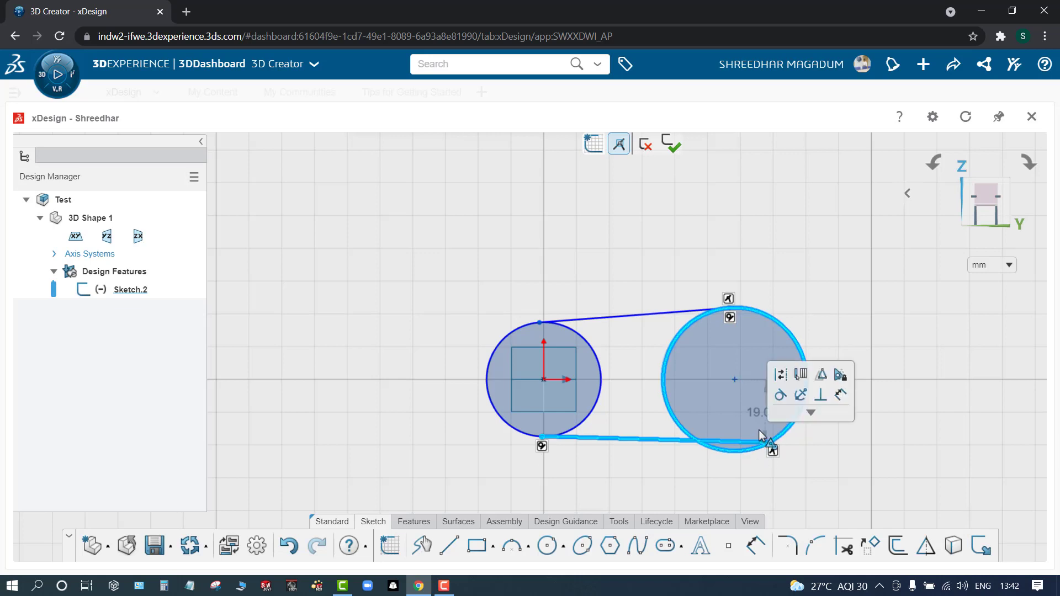
left_click(781, 395)
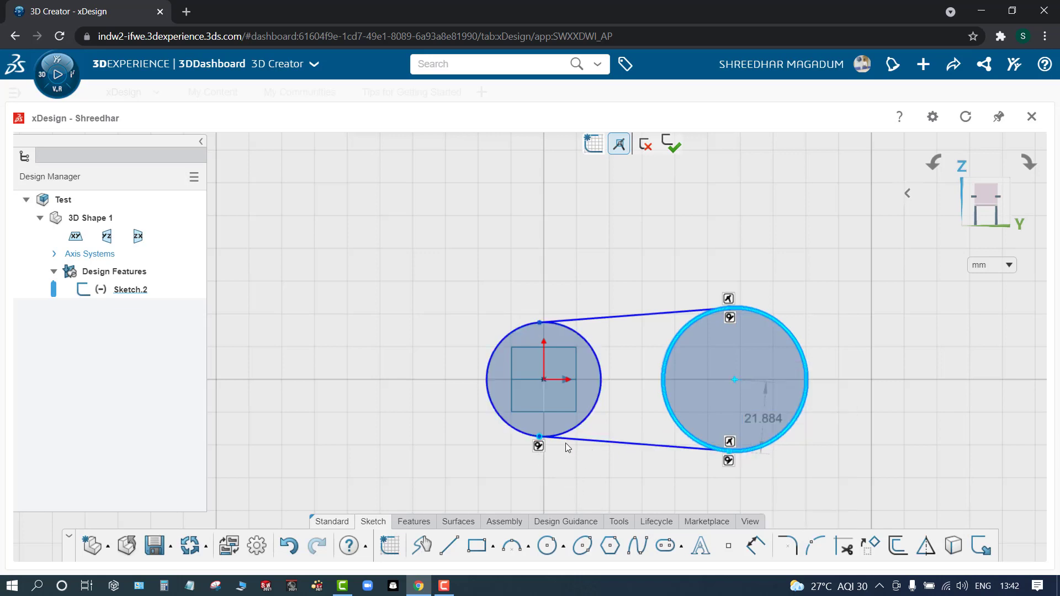
left_click(579, 430)
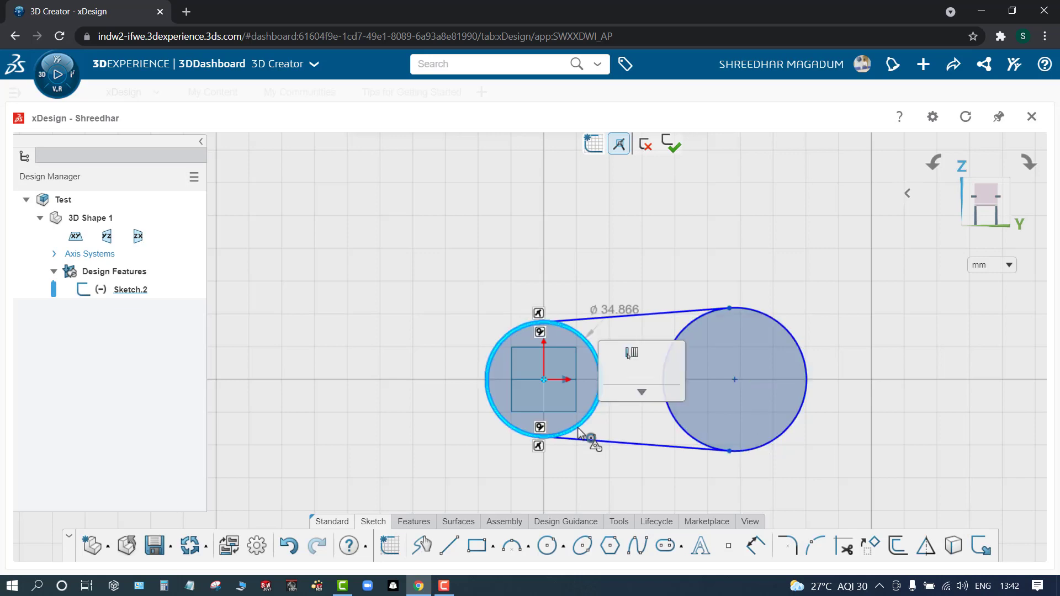
left_click(570, 489)
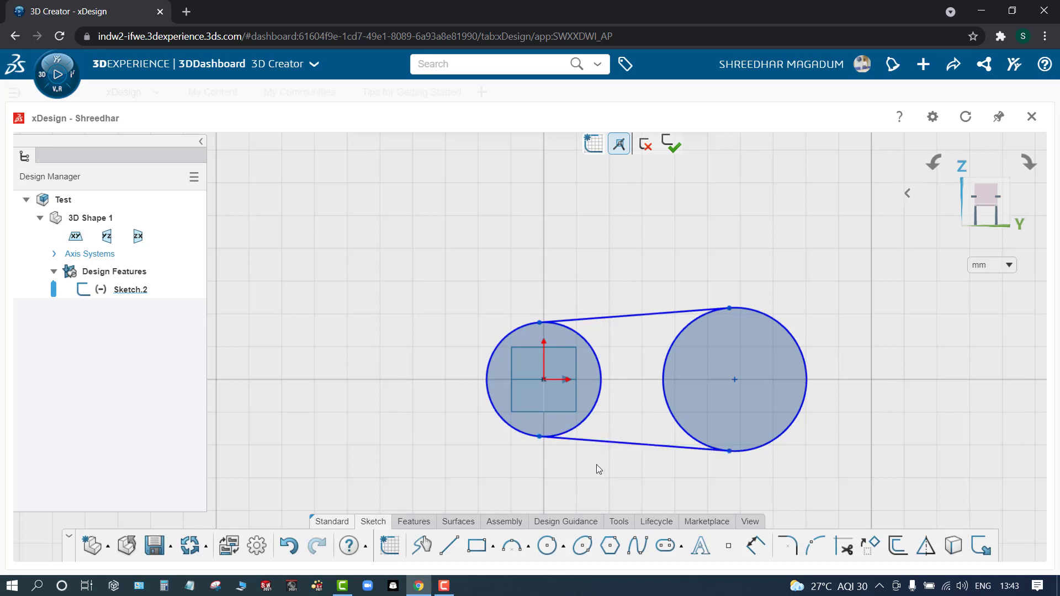
- Turn on the display of all sketch constraint symbols
left_click(747, 522)
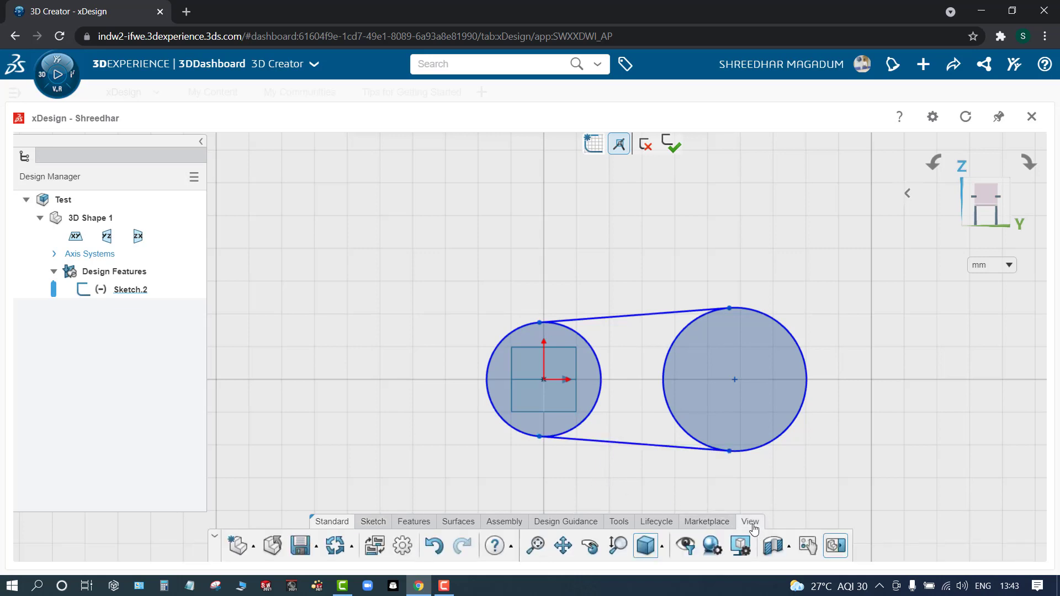
left_click(687, 545)
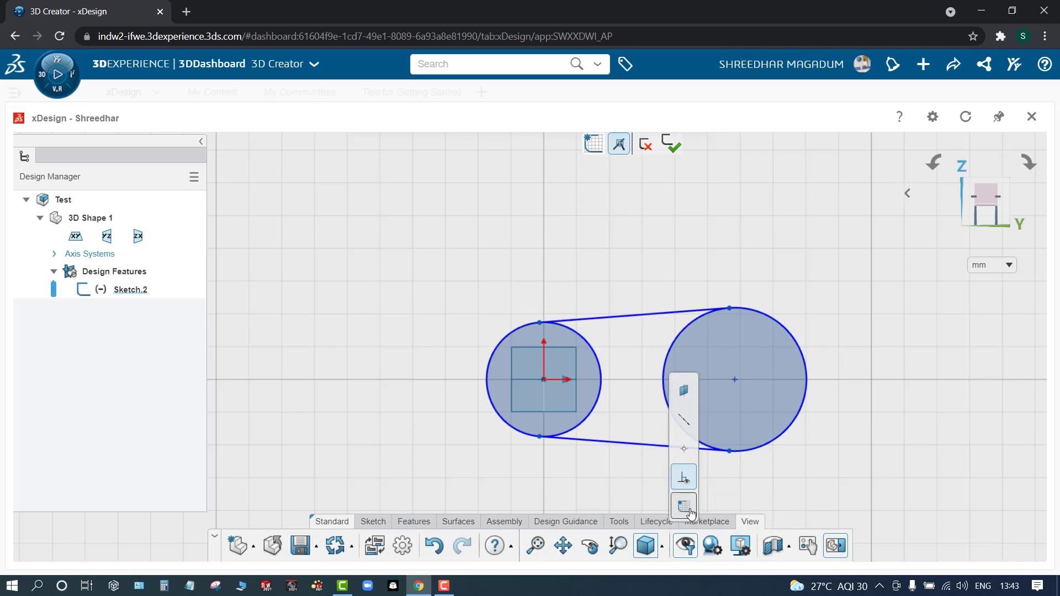
left_click(690, 478)
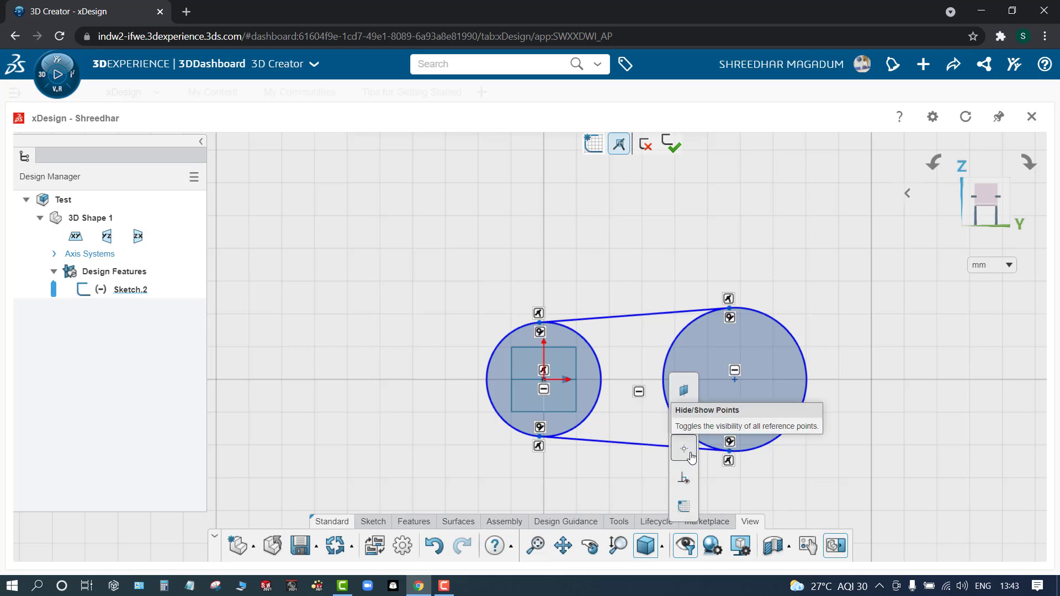
left_click(692, 456)
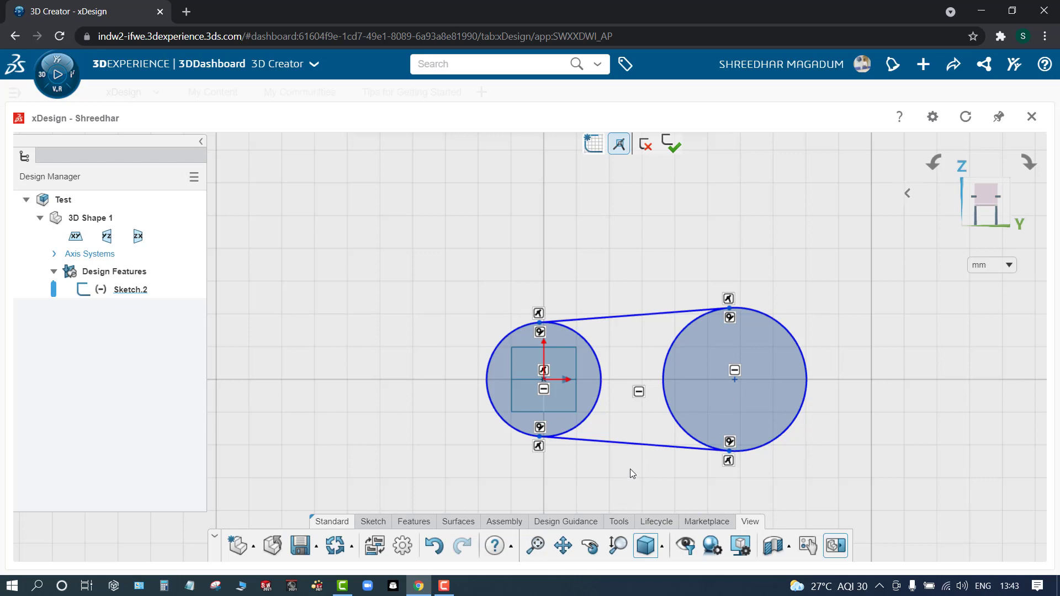
middle_click_drag(631, 469, 608, 491)
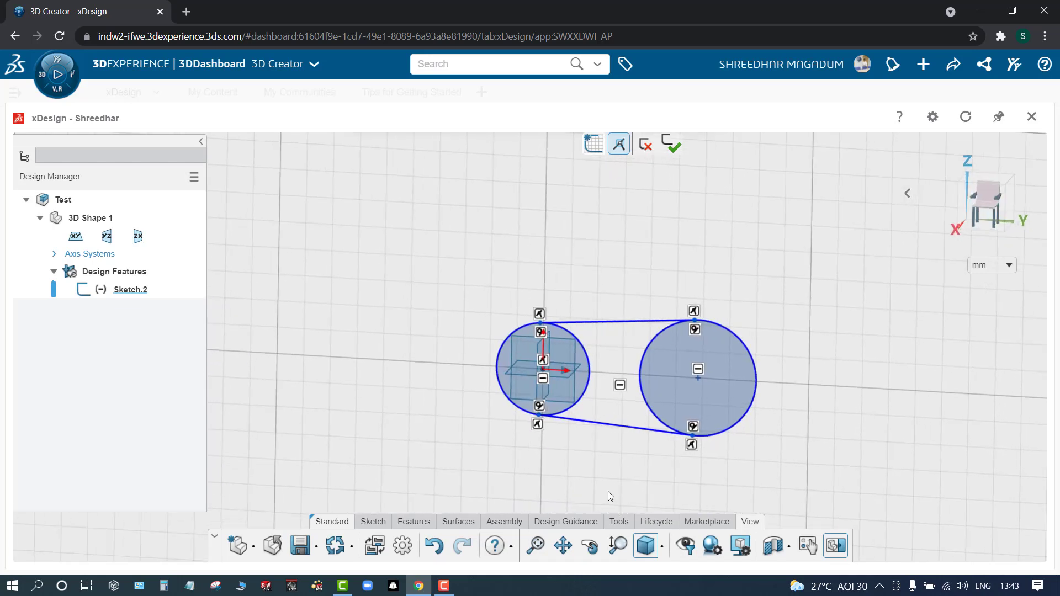
left_click(647, 361)
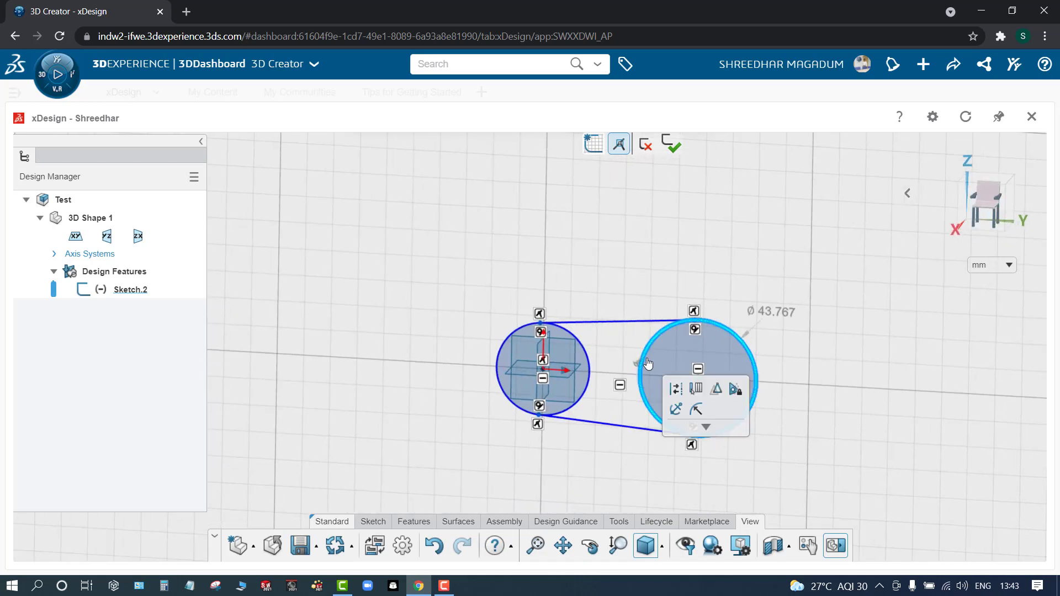
middle_click_drag(616, 497, 579, 494)
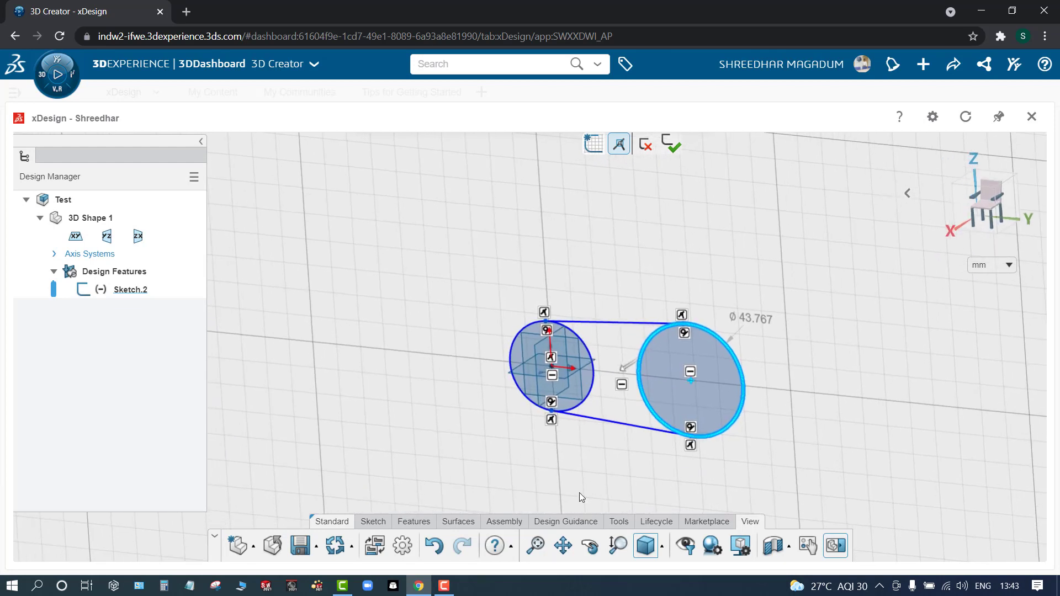
left_click(629, 369)
left_click(647, 325)
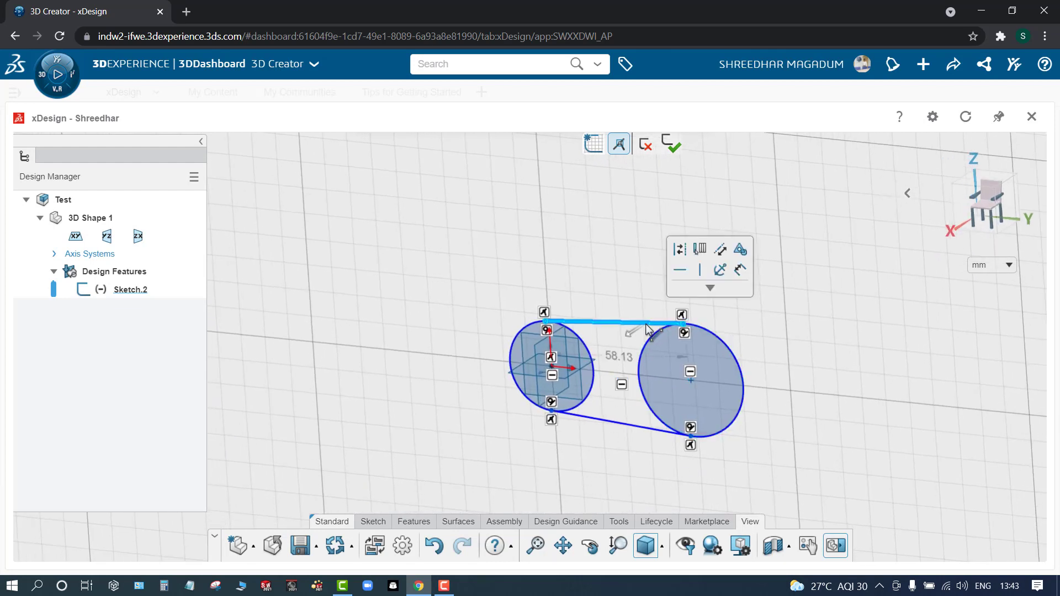
left_click(710, 288)
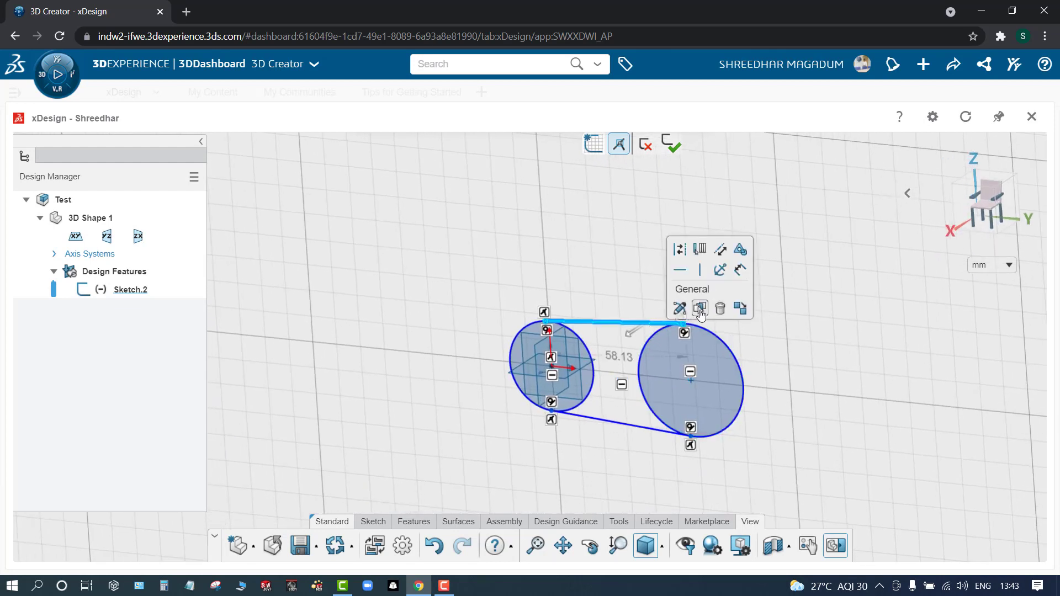
left_click(618, 282)
- Extrude both circles and the region between the tangent lines together as a blind solid with a distance of 15 mm
left_click(374, 523)
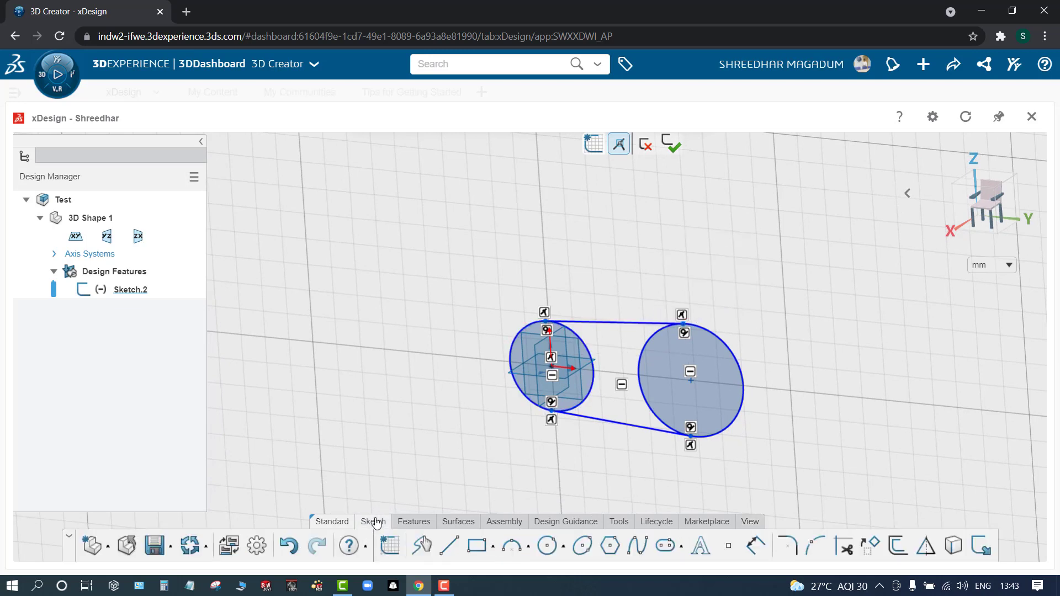
left_click(402, 523)
left_click(452, 545)
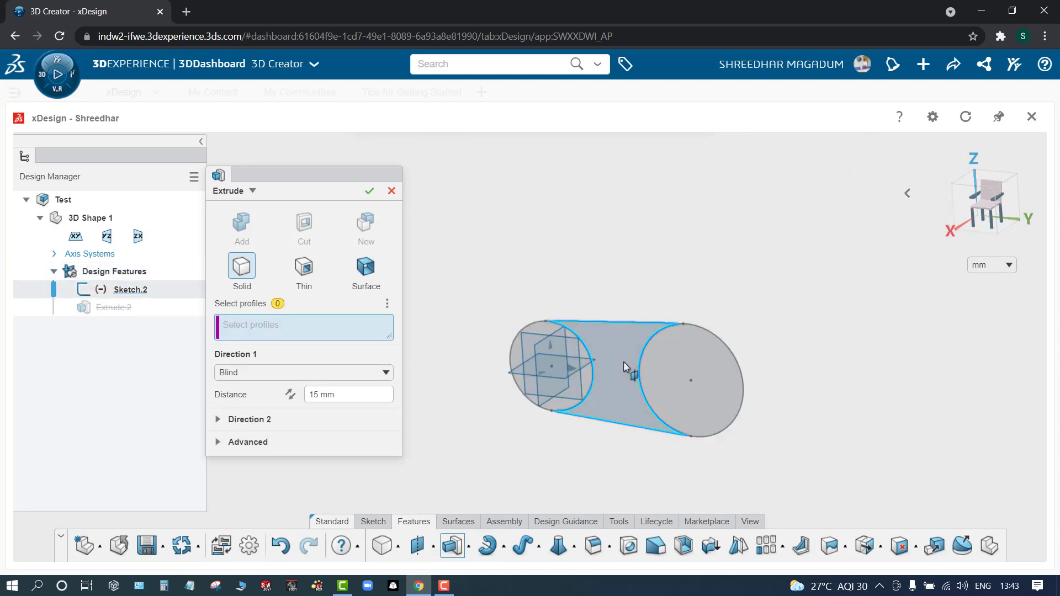
left_click(706, 369)
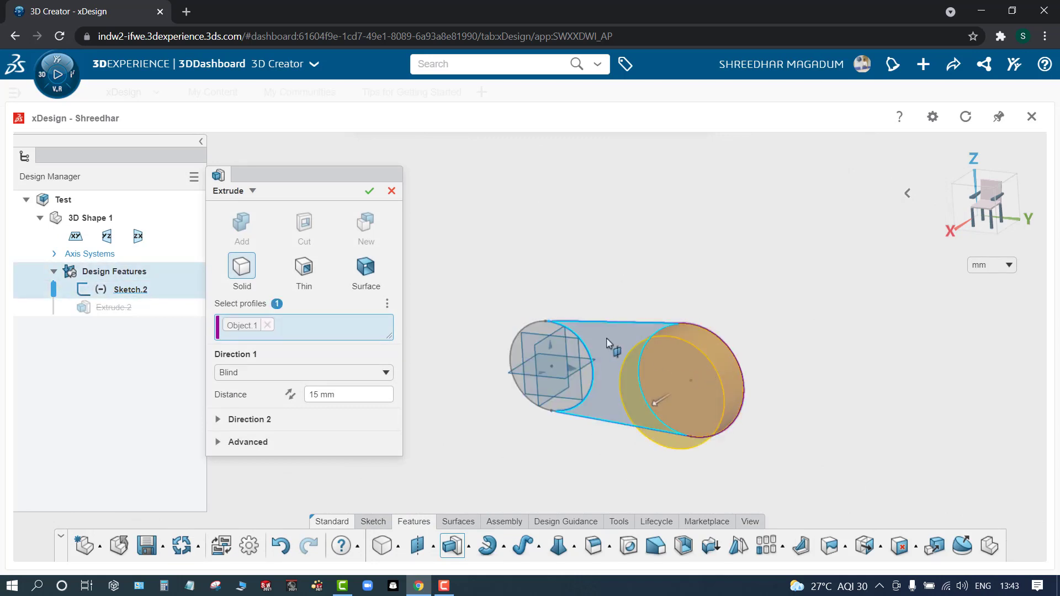
left_click(555, 366)
left_click(535, 349)
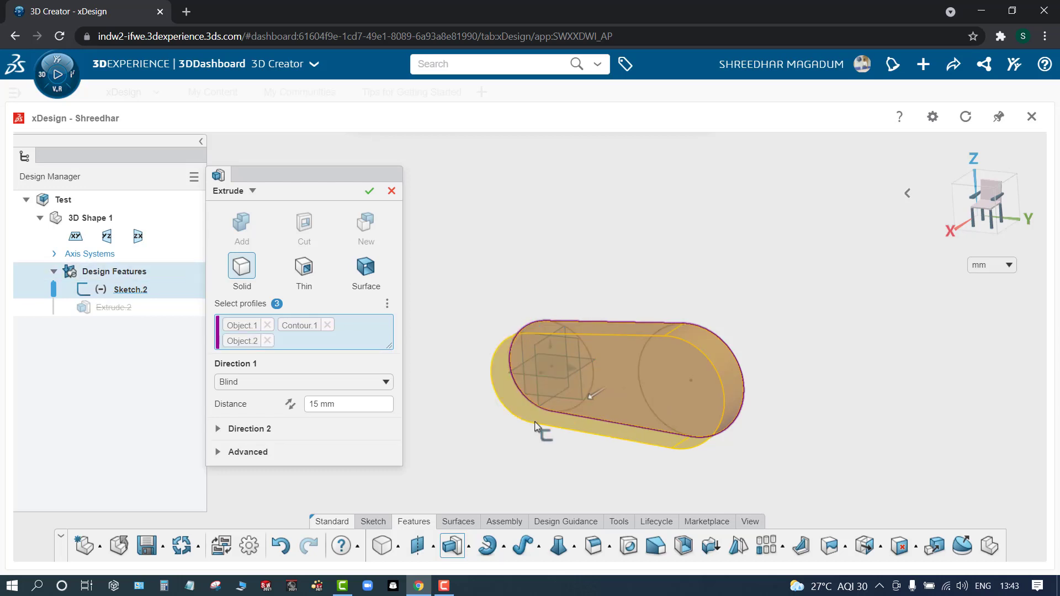
left_click(555, 354)
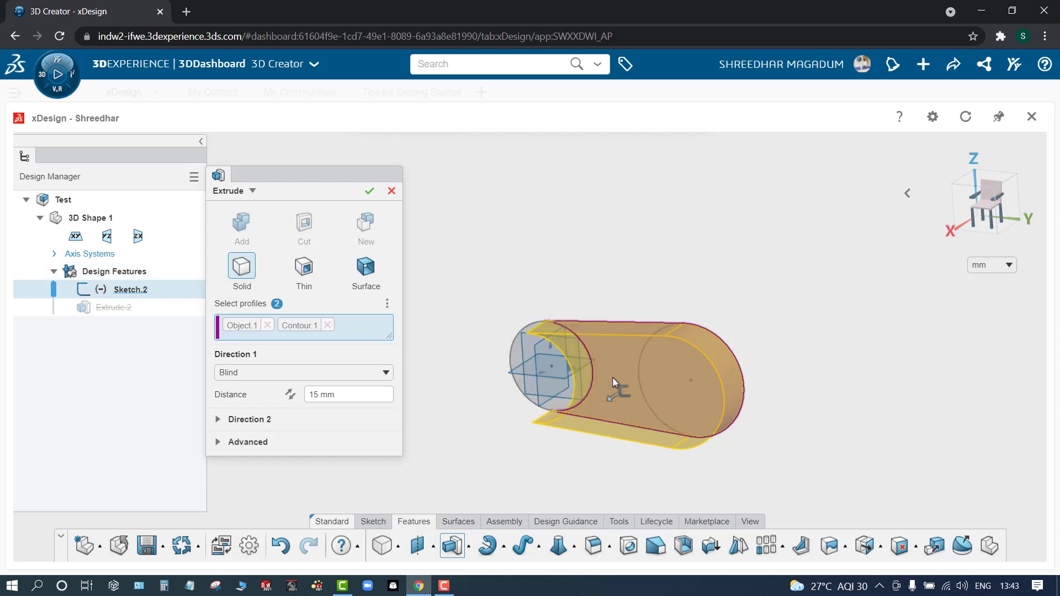
left_click(531, 365)
middle_click_drag(493, 481, 492, 428)
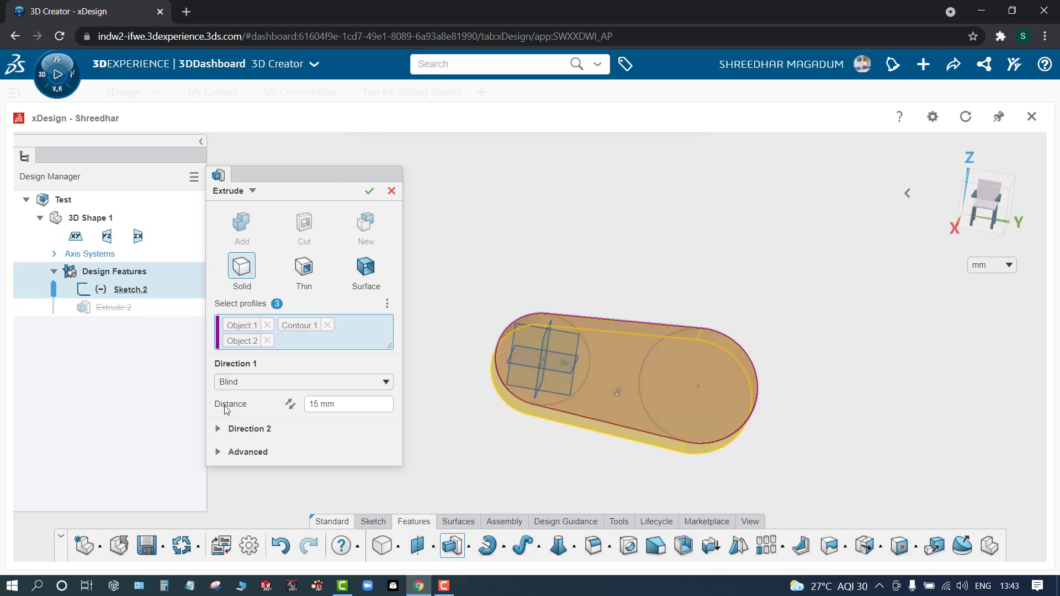
left_click(369, 191)
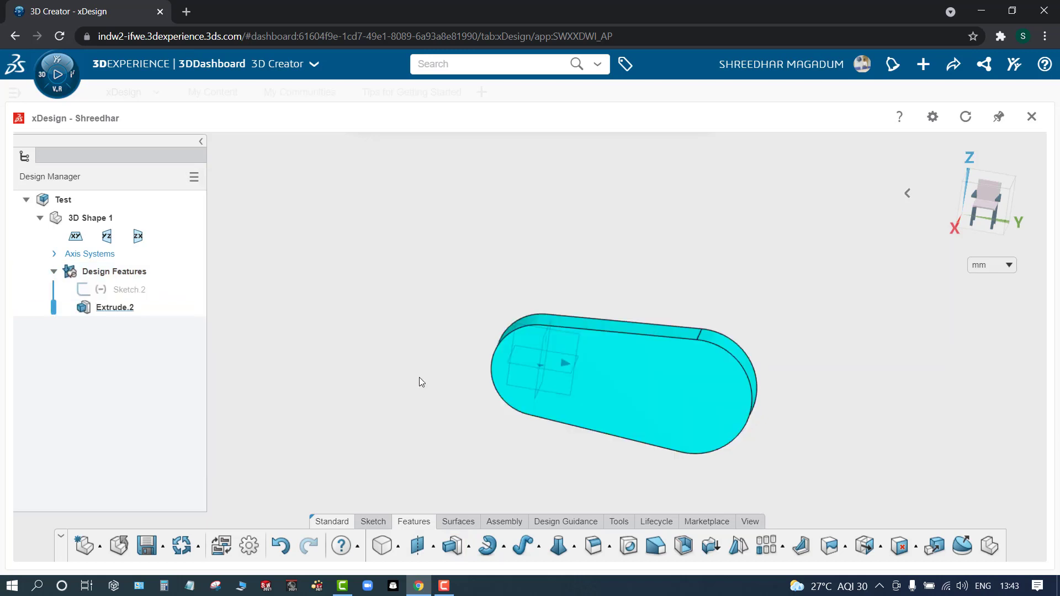
middle_click_drag(437, 382, 745, 370)
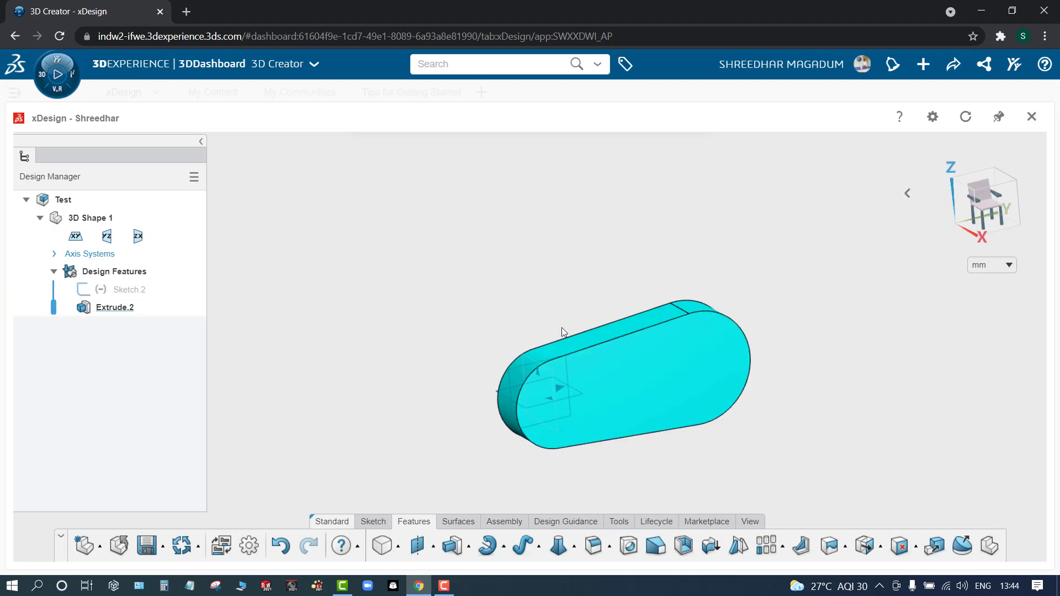
scroll(610, 462, "up", 2)
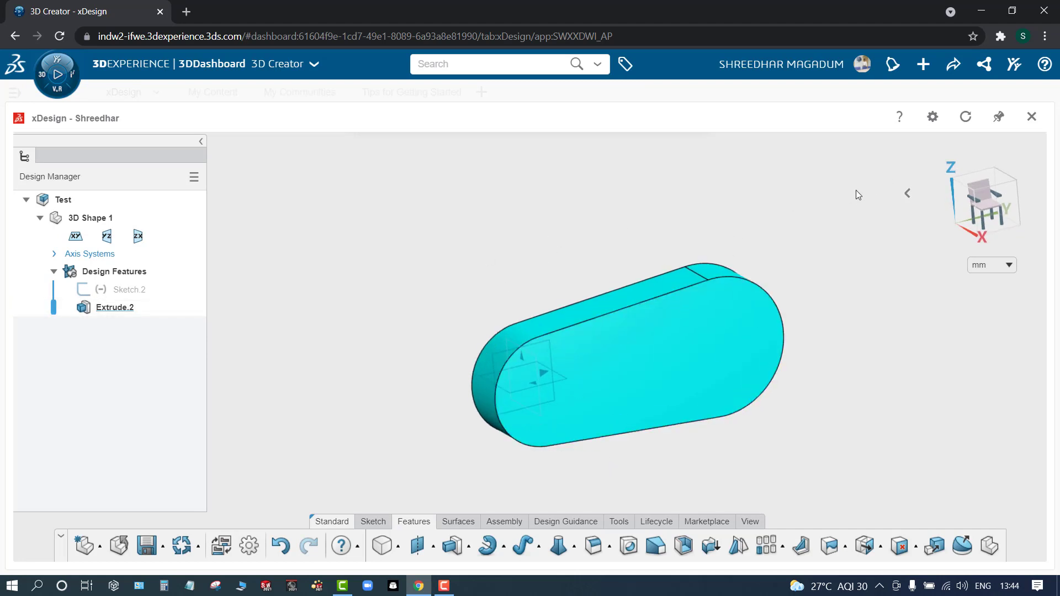
left_click(444, 587)
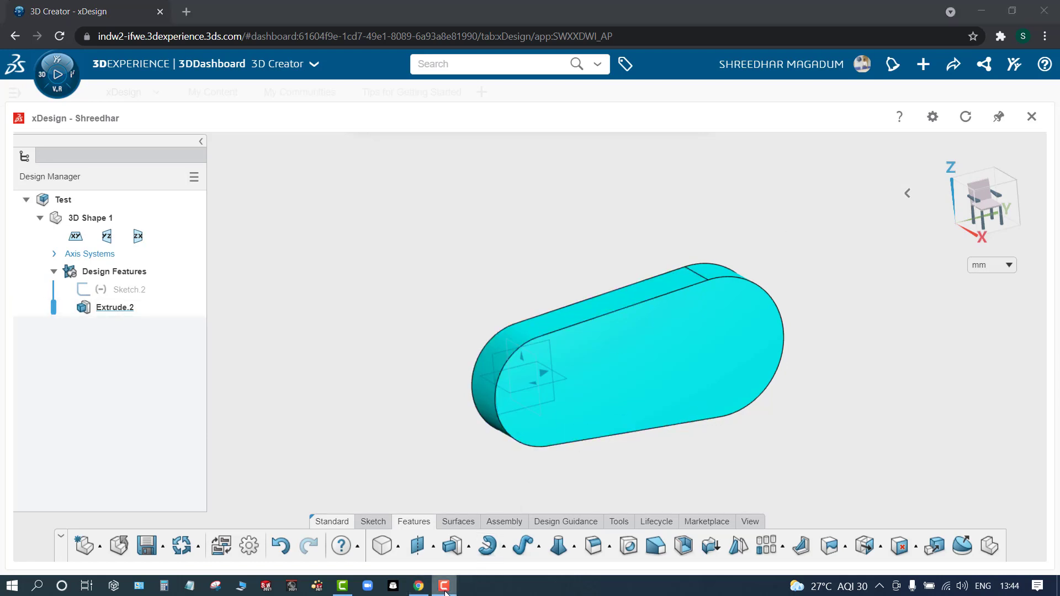